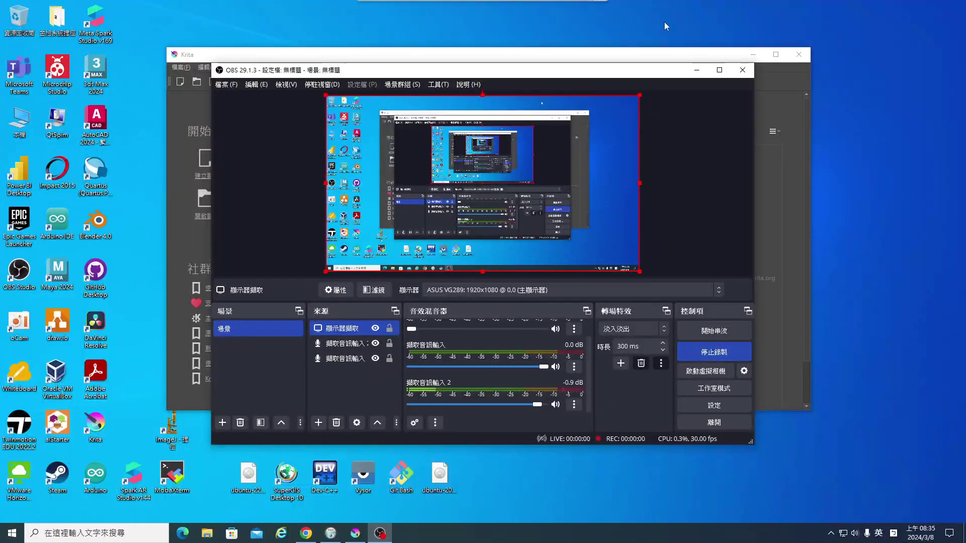
# Bring the Krita window to the front, cancel the open new-file dialog, and reposition the window
pyautogui.click(696, 71)
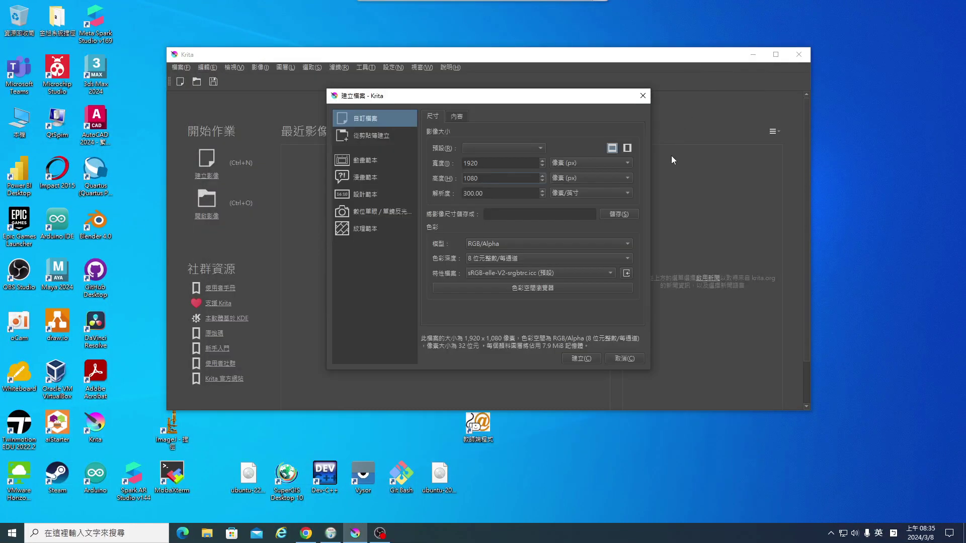
pyautogui.click(642, 96)
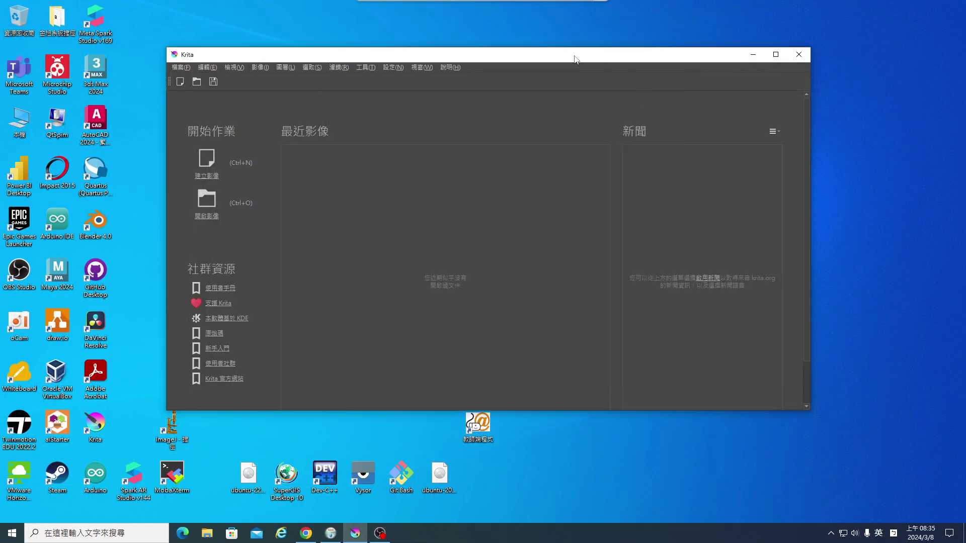
pyautogui.moveTo(574, 57); pyautogui.dragTo(585, 37)
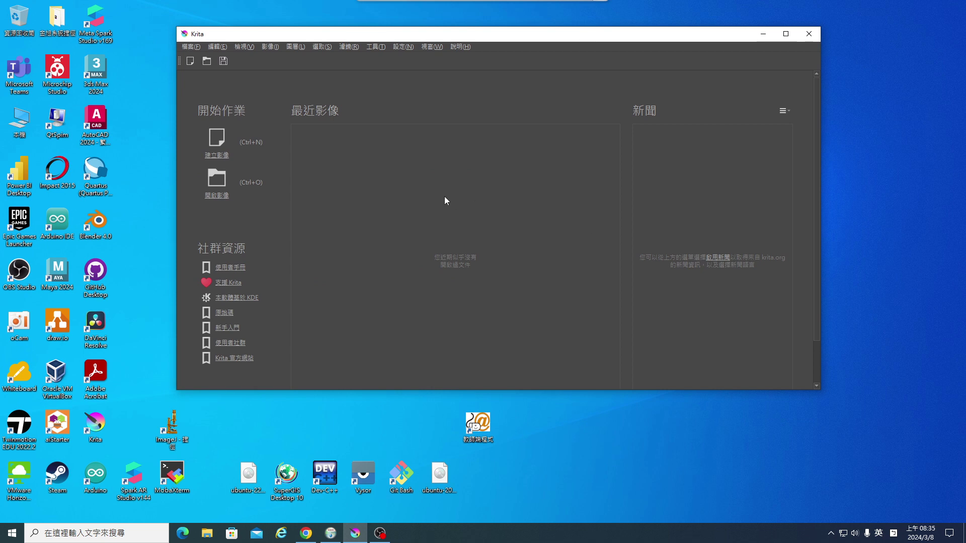
# Create a new blank image 1920 pixels wide and 1080 pixels high
pyautogui.click(217, 139)
pyautogui.doubleClick(494, 143)
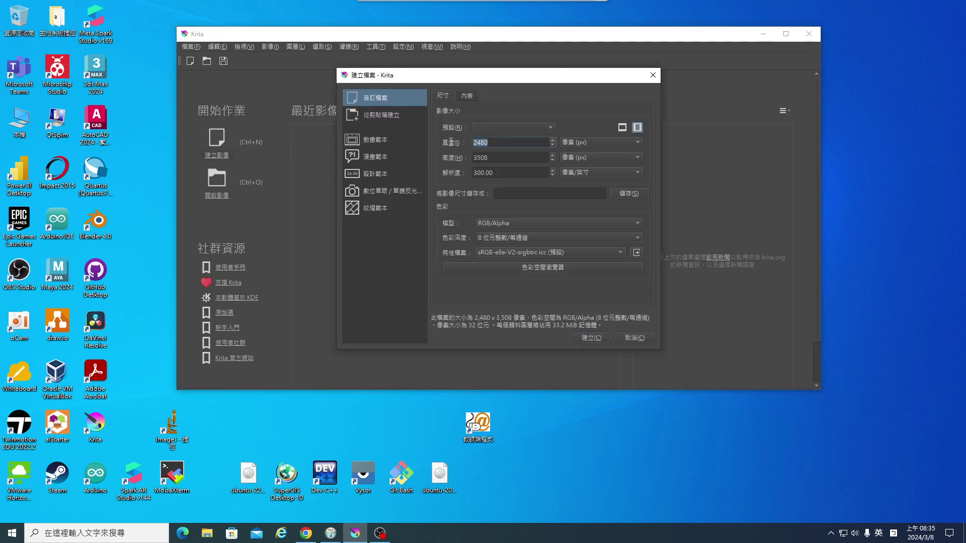
pyautogui.write('1920')
pyautogui.press('Tab')
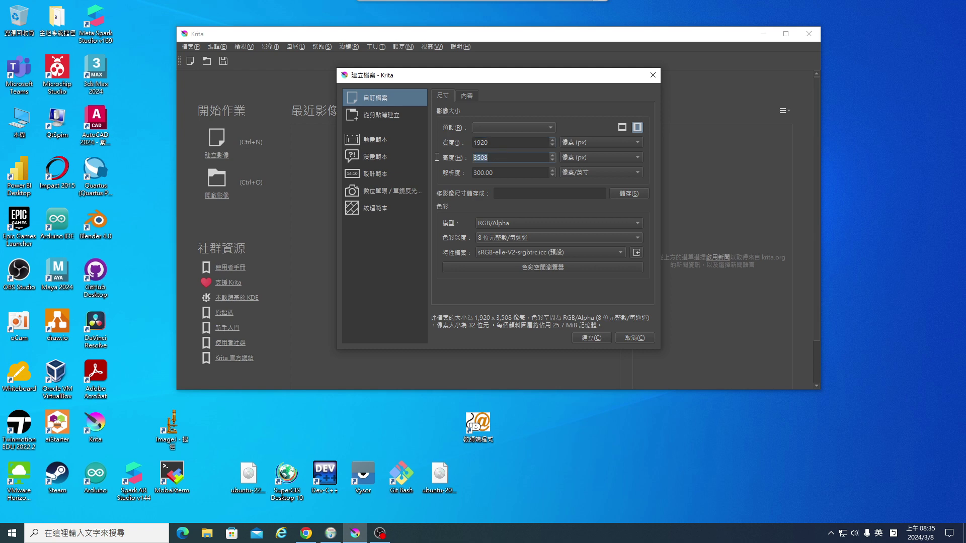
pyautogui.write('1080')
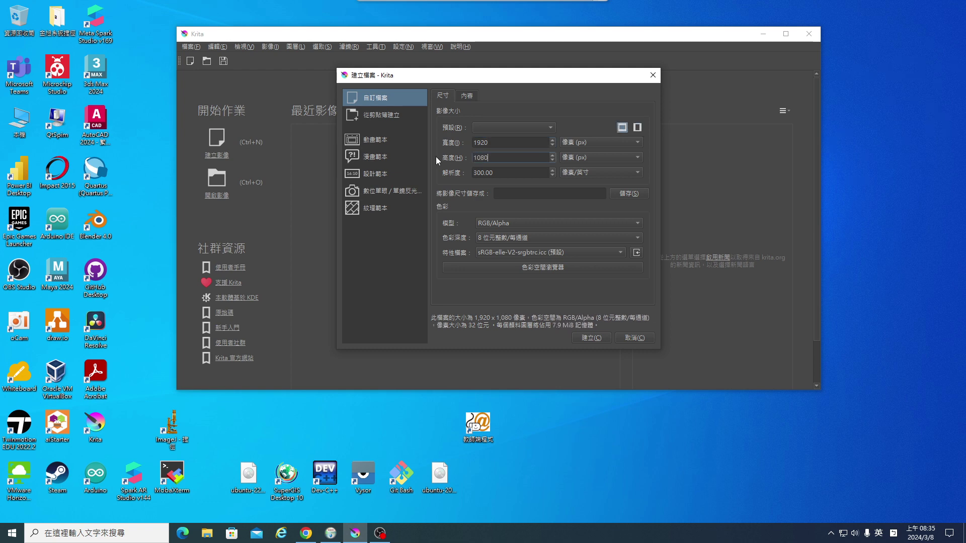
pyautogui.click(597, 338)
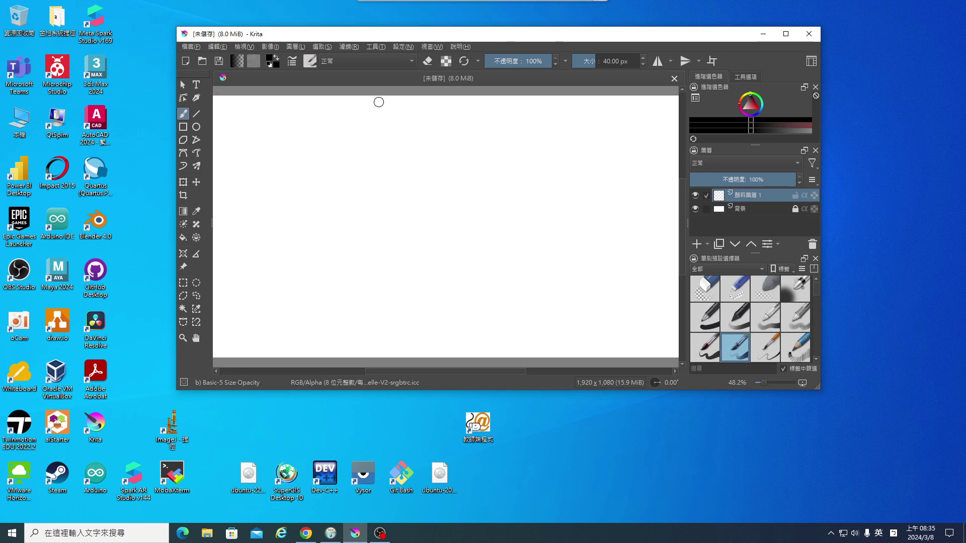
# Enlarge the Krita window and zoom out so the whole 1920×1080 canvas fits with grey space around it
pyautogui.moveTo(819, 395); pyautogui.dragTo(947, 514)
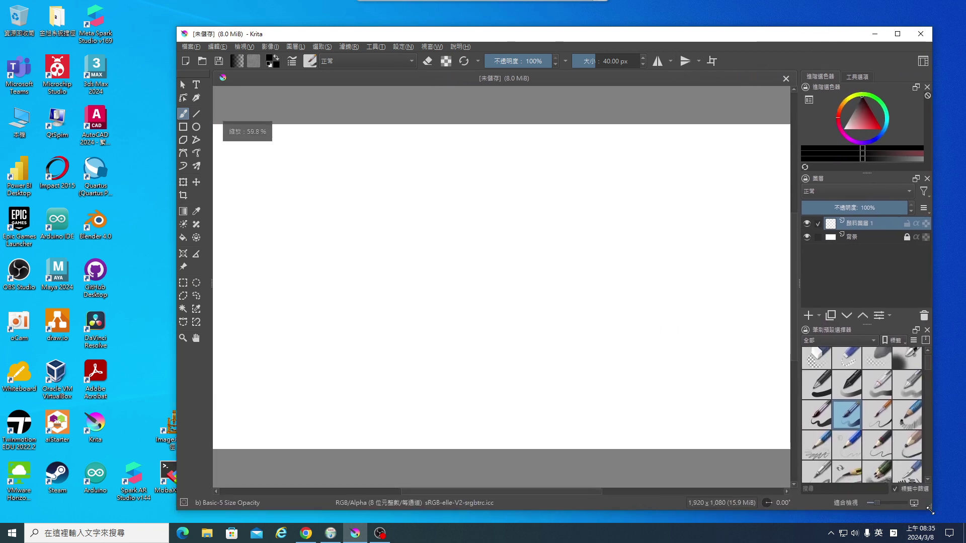
pyautogui.scroll(-2, 535, 206)
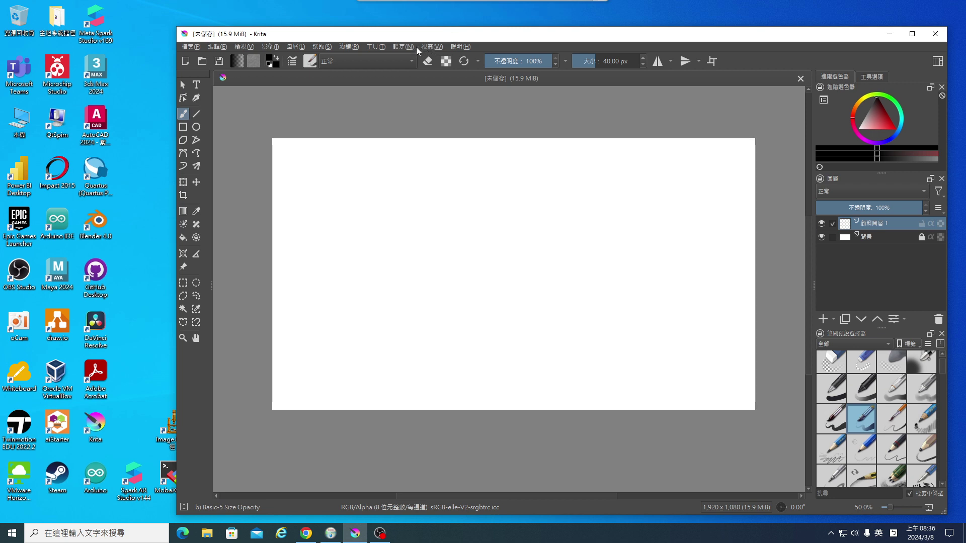
pyautogui.click(429, 47)
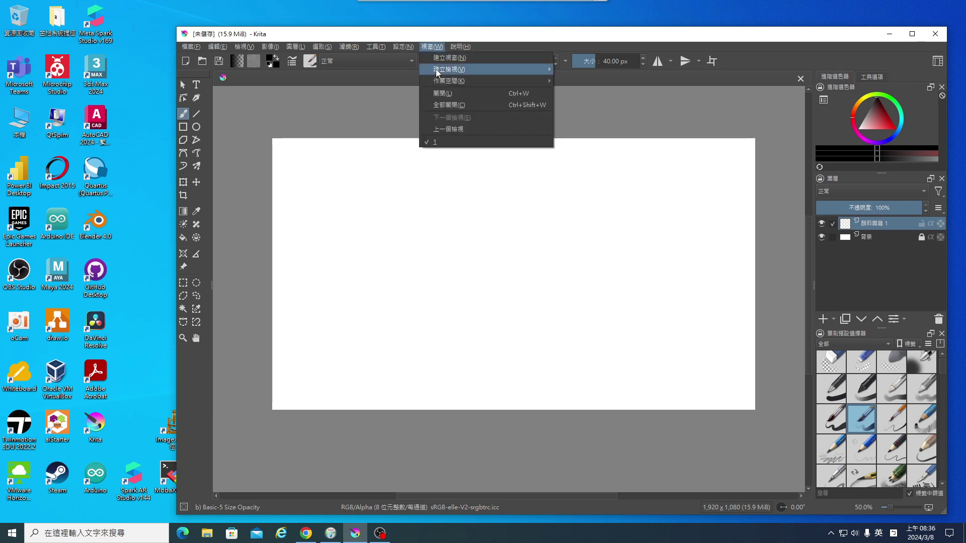
pyautogui.moveTo(482, 81)
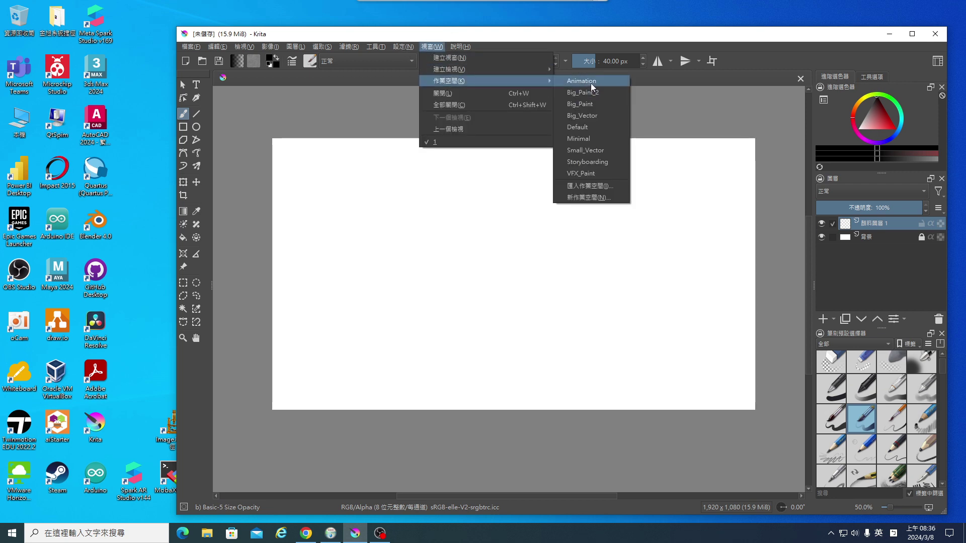
pyautogui.click(591, 83)
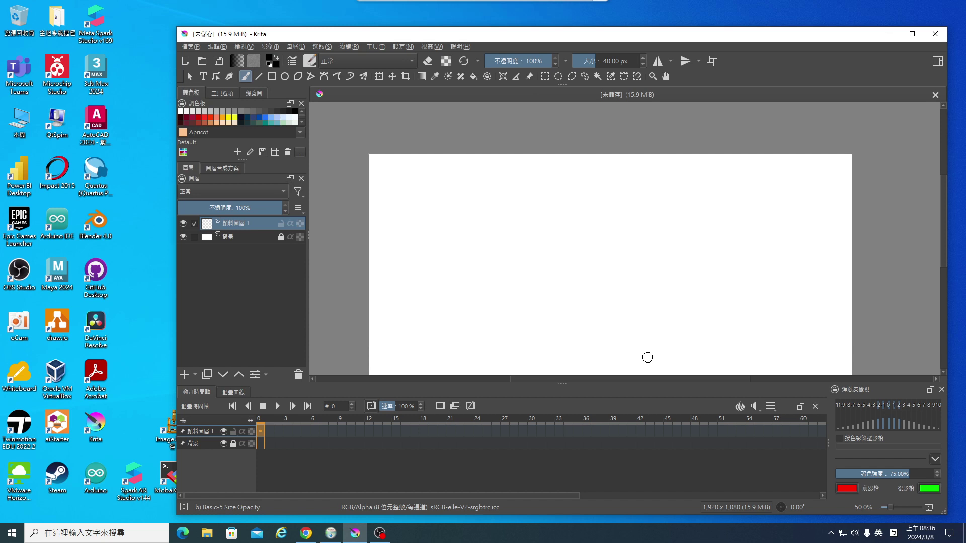
pyautogui.click(432, 47)
pyautogui.moveTo(450, 80)
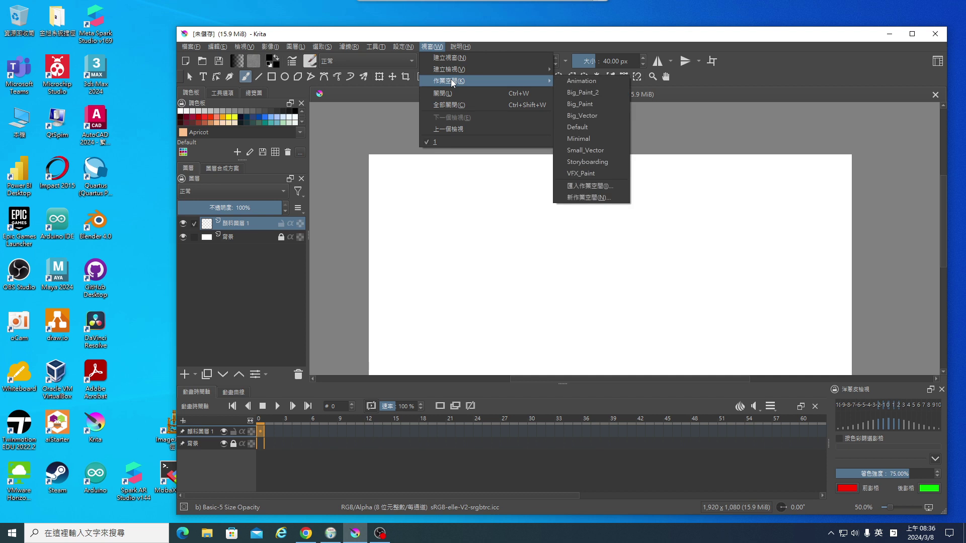
pyautogui.click(577, 128)
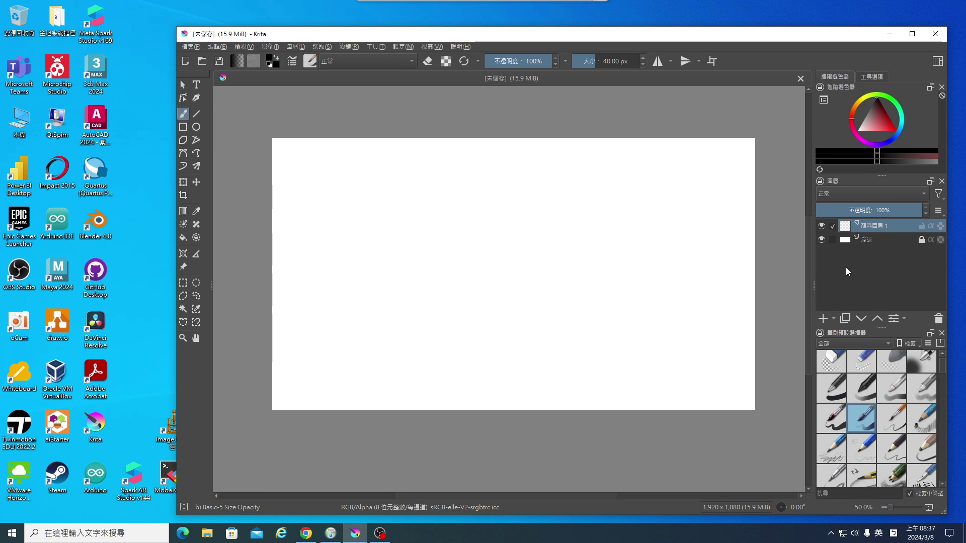
# Delete Paint Layer 1 and add a new paint layer above the background
pyautogui.click(868, 241)
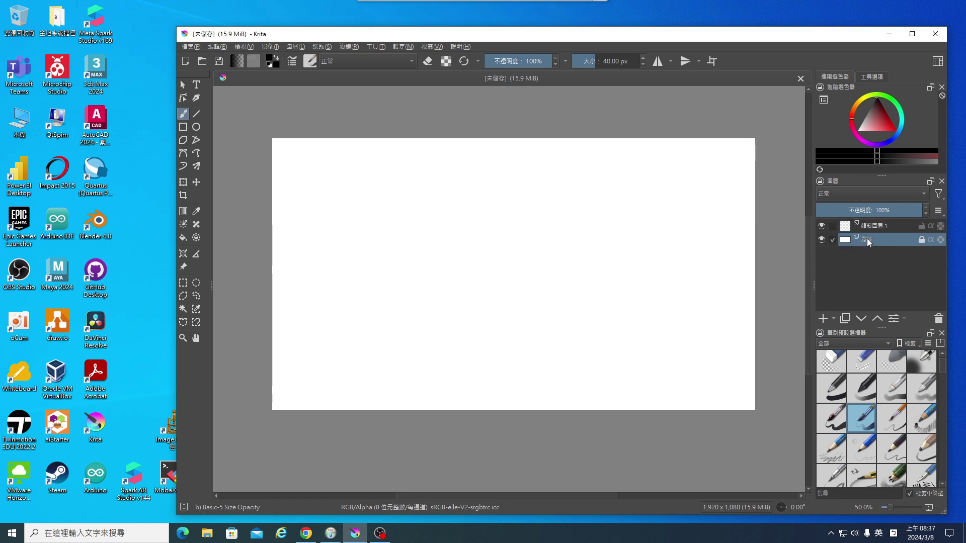
pyautogui.click(869, 226)
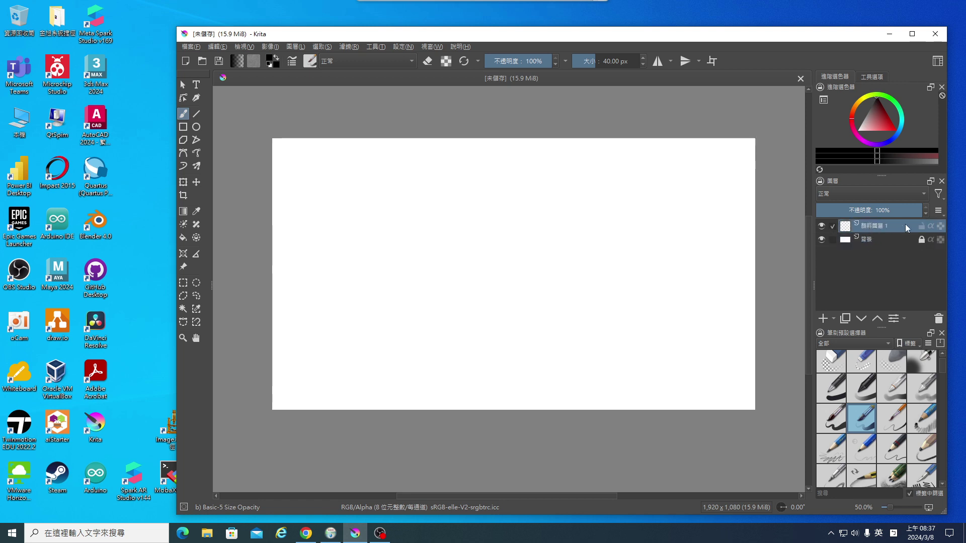
pyautogui.click(939, 319)
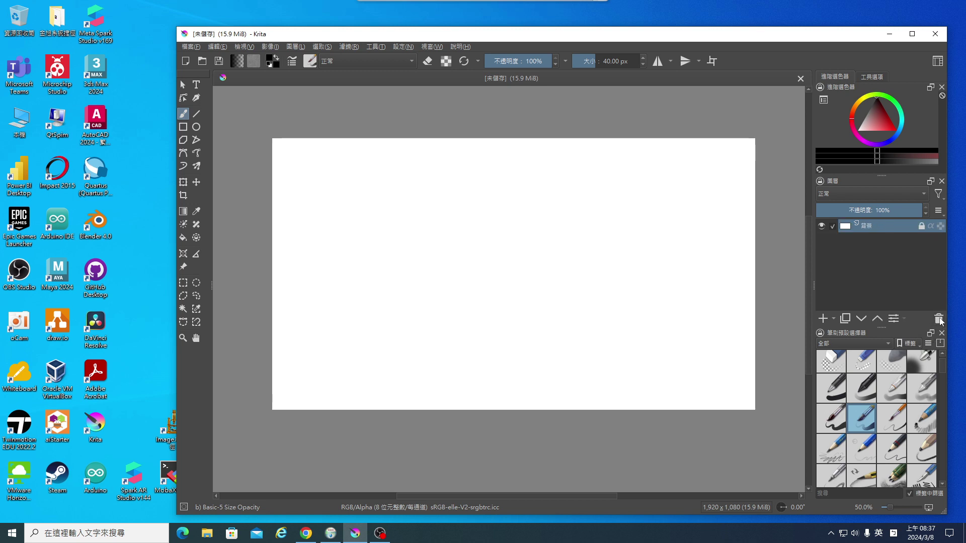
pyautogui.click(832, 319)
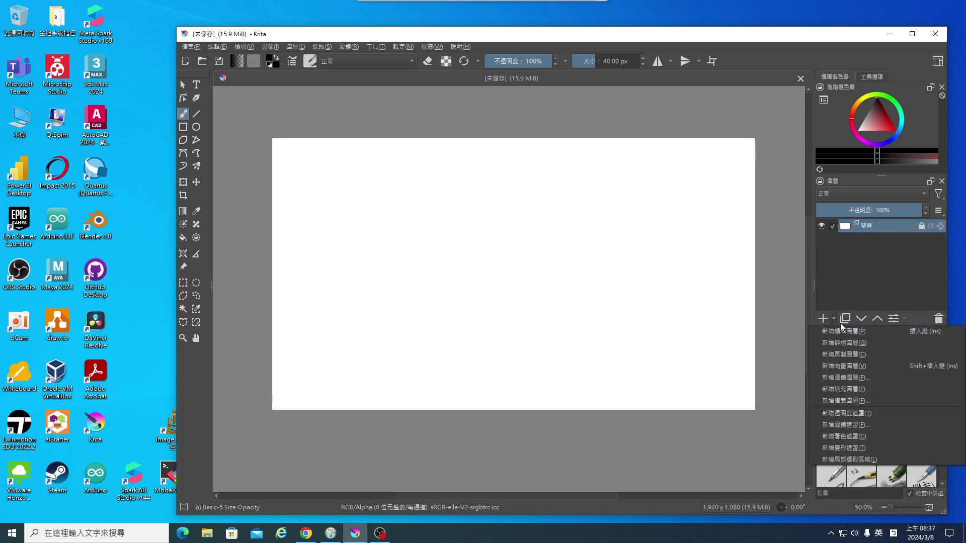
pyautogui.click(836, 279)
pyautogui.click(822, 319)
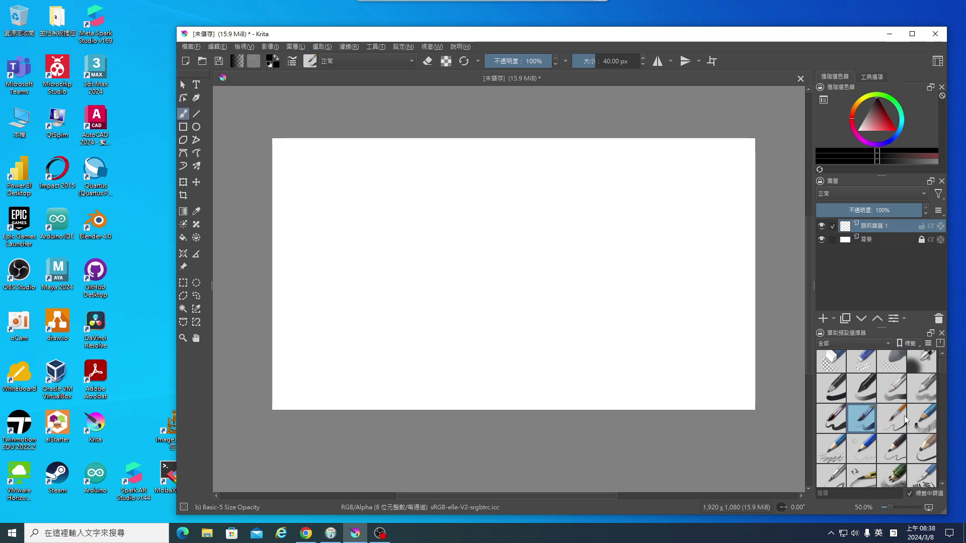
# Scroll through the brush presets and select Basic-1
pyautogui.scroll(-3, 904, 421)
pyautogui.scroll(-3, 893, 432)
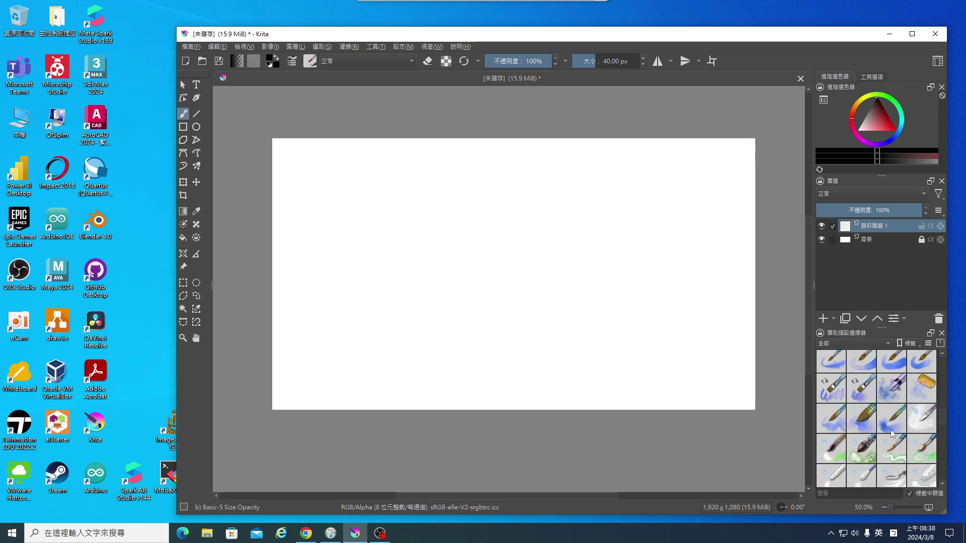
pyautogui.scroll(2, 891, 433)
pyautogui.scroll(2, 890, 433)
pyautogui.scroll(2, 889, 434)
pyautogui.scroll(2, 888, 434)
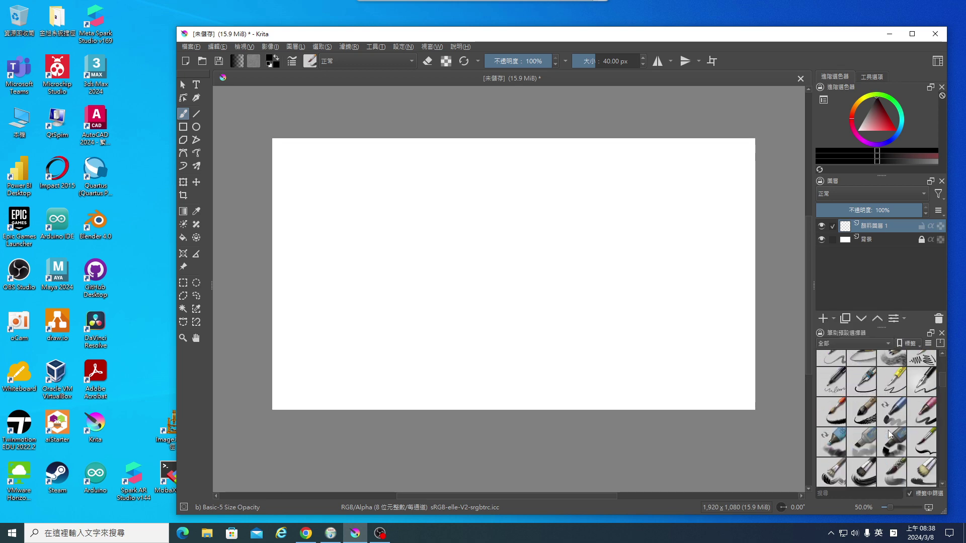
pyautogui.scroll(2, 888, 433)
pyautogui.scroll(2, 888, 433)
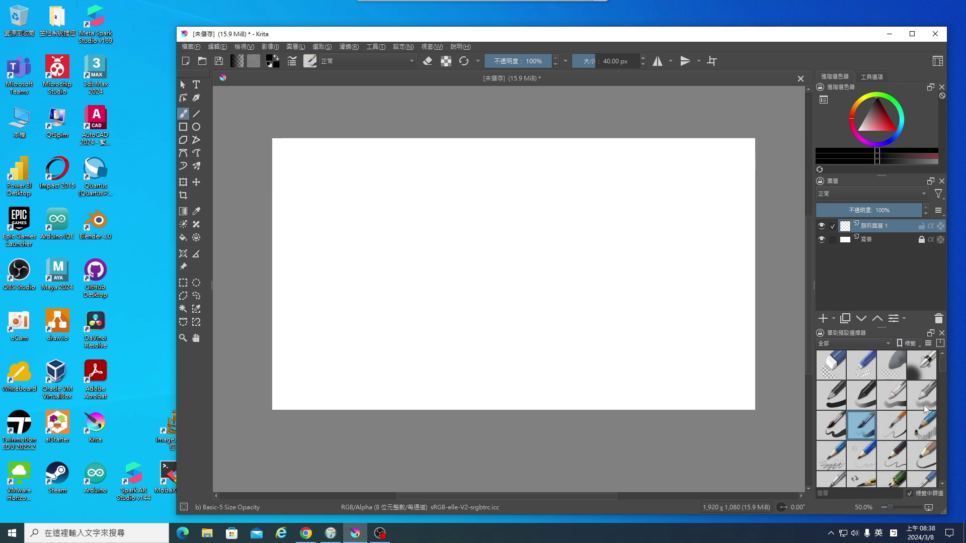
pyautogui.click(833, 397)
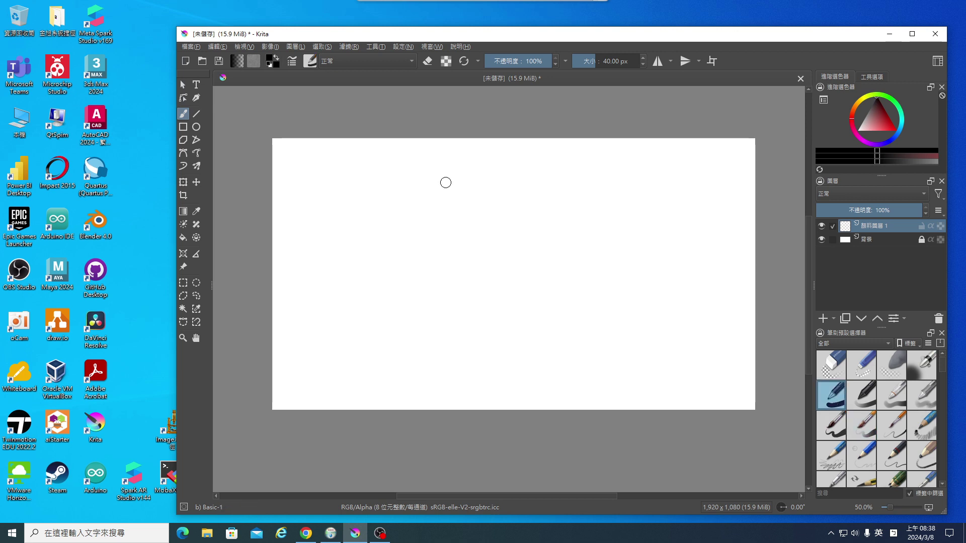
# Paint a black zigzag plus short strokes reaching the bottom, top and right edges
pyautogui.moveTo(437, 183); pyautogui.dragTo(551, 329)
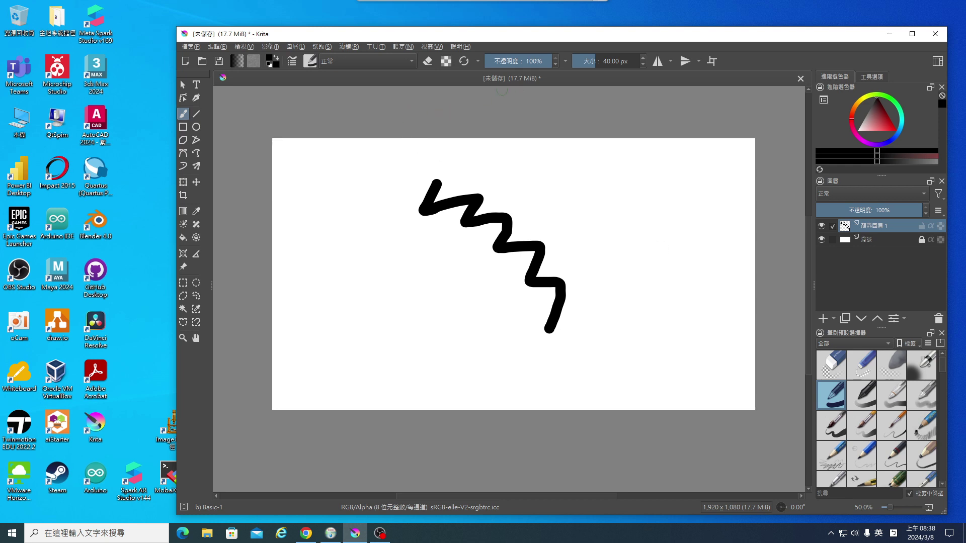
pyautogui.moveTo(637, 367); pyautogui.dragTo(637, 409)
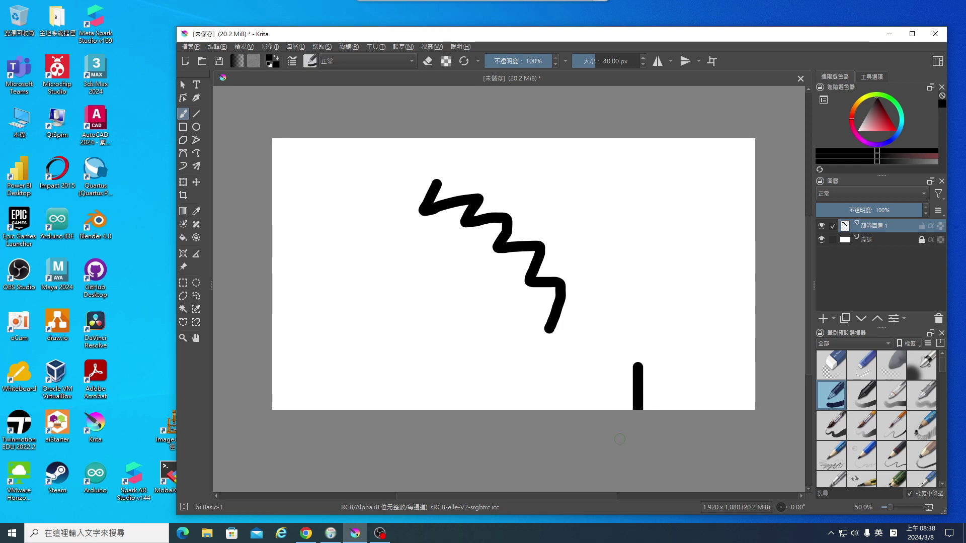
pyautogui.moveTo(602, 197); pyautogui.dragTo(628, 101)
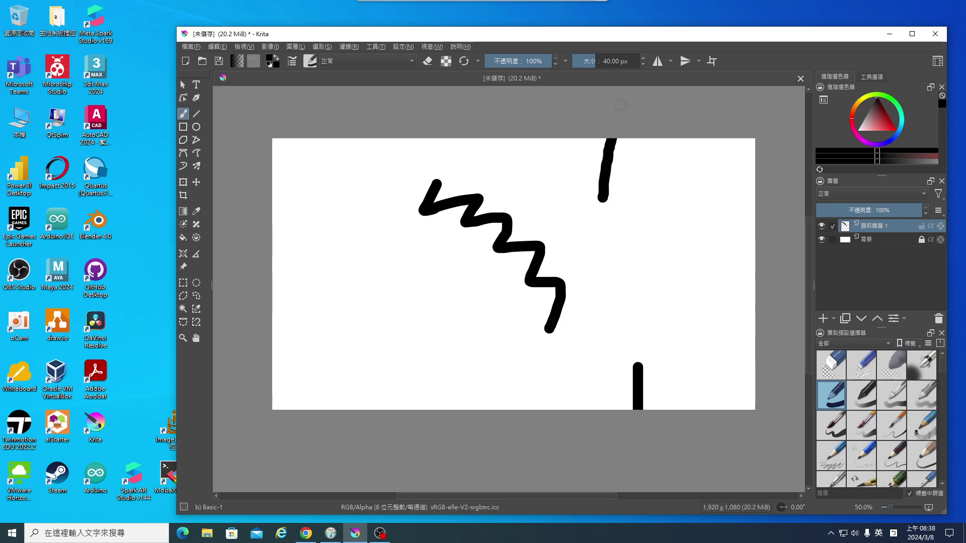
pyautogui.moveTo(721, 244); pyautogui.dragTo(763, 244)
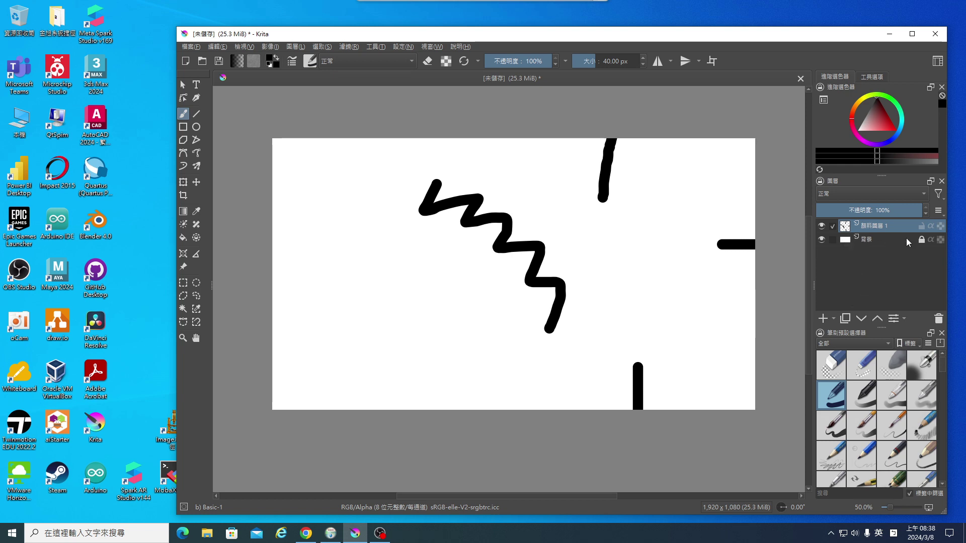
# Hide the white background layer and browse the Image menu's resizing commands
pyautogui.click(822, 239)
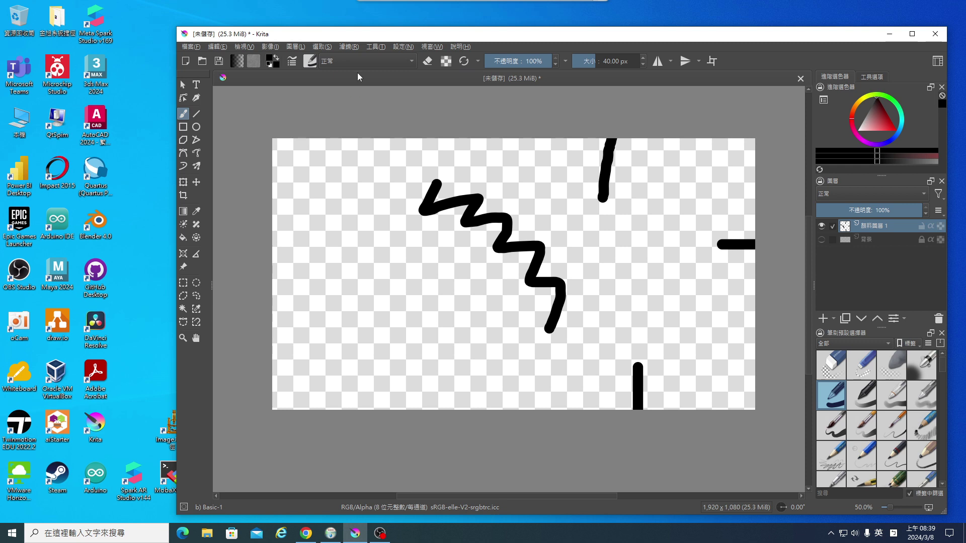
pyautogui.click(269, 46)
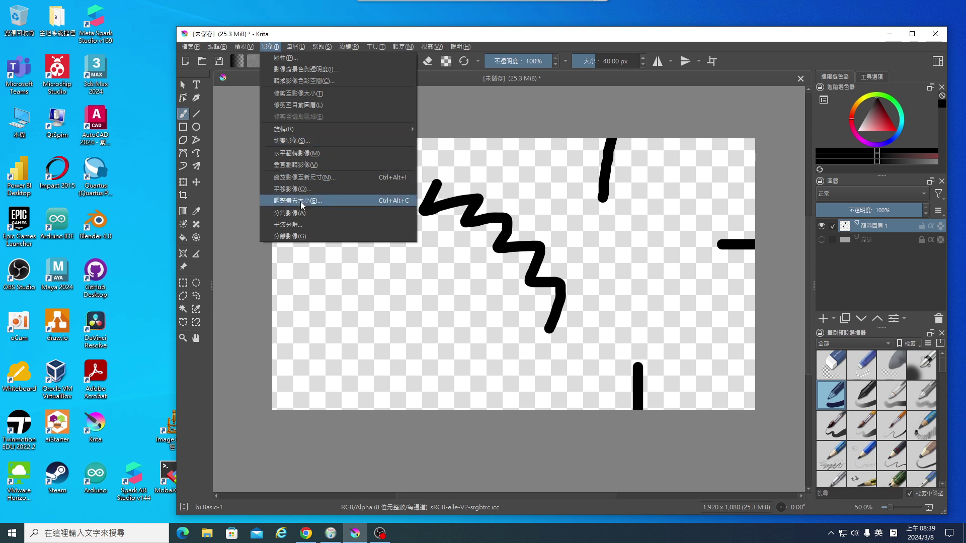
# Paint a y-shaped stroke on the right, extend it downward, and add a horizontal line at lower left
pyautogui.click(511, 172)
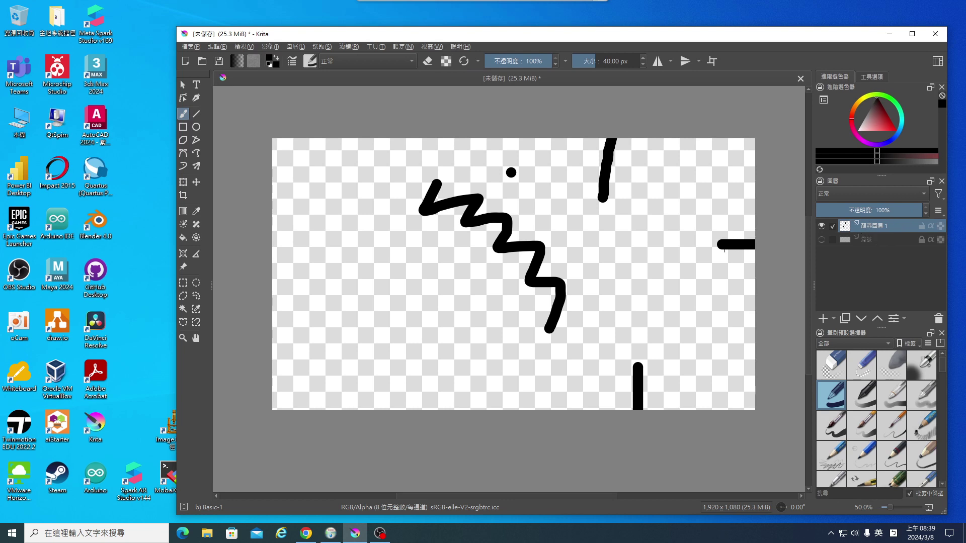
pyautogui.moveTo(672, 217); pyautogui.dragTo(705, 302)
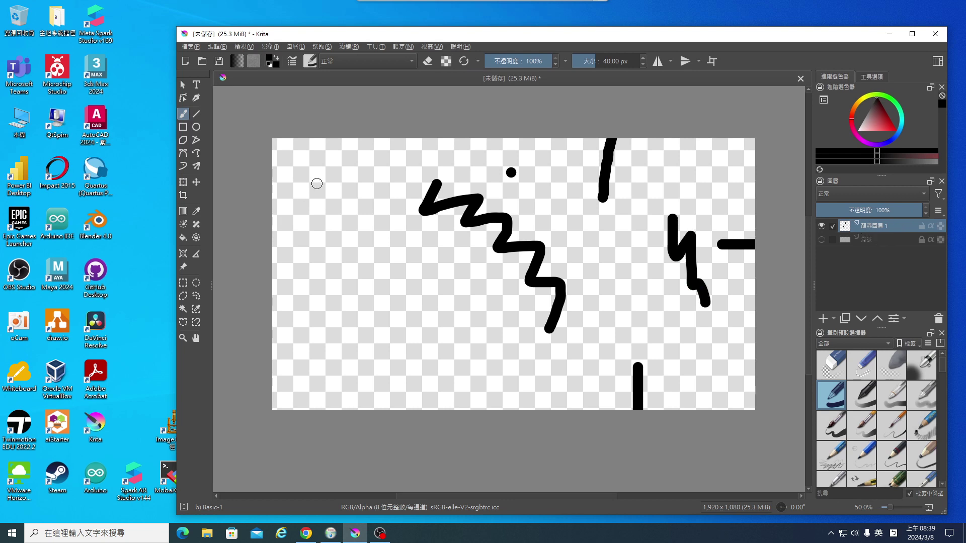
pyautogui.moveTo(317, 182); pyautogui.dragTo(355, 325)
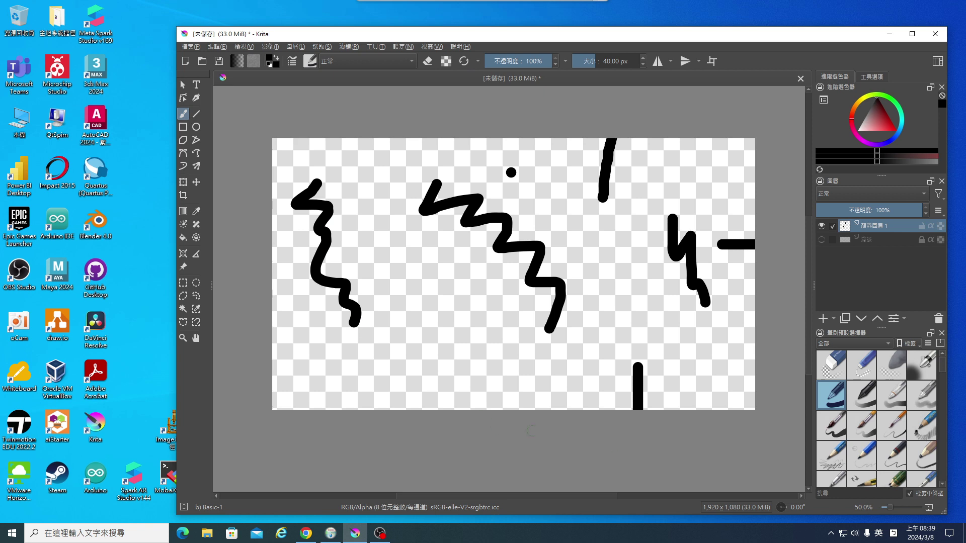
pyautogui.moveTo(354, 373); pyautogui.dragTo(465, 373)
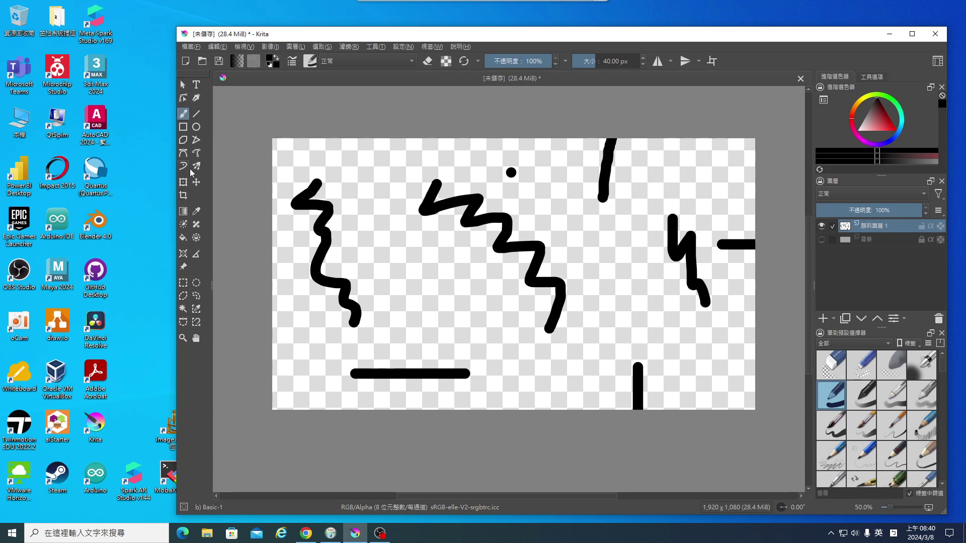
# Move all the layer's strokes left with the Move tool, pushing the first zigzag past the edge
pyautogui.click(197, 183)
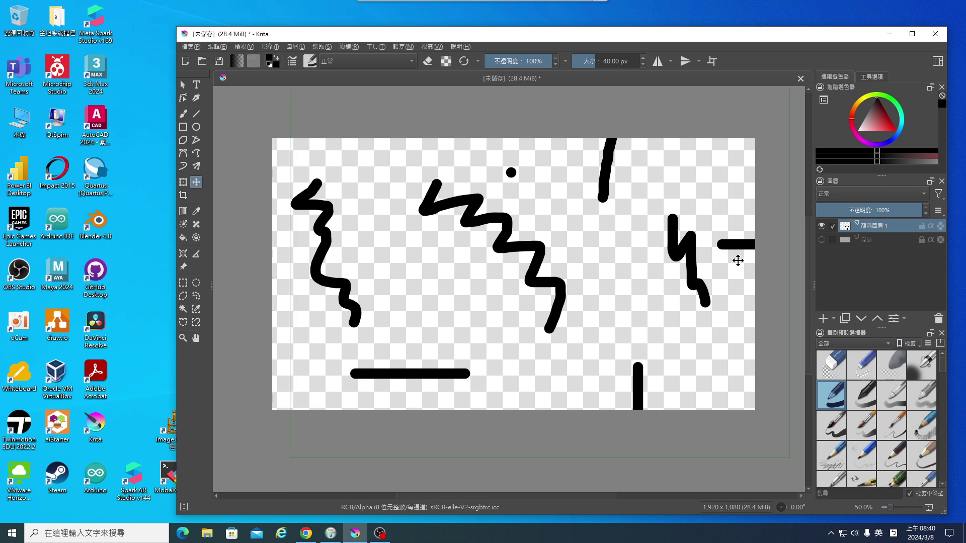
pyautogui.scroll(-1, 737, 260)
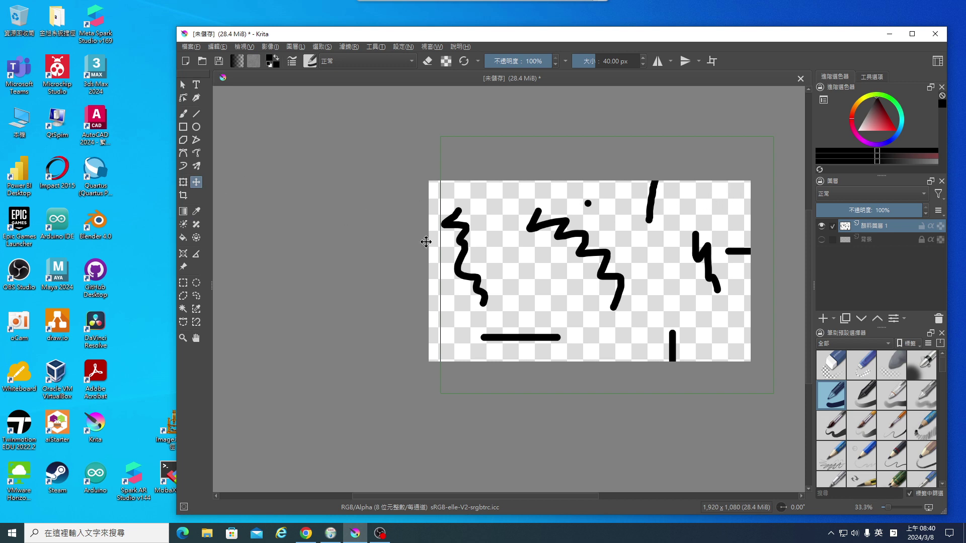
pyautogui.moveTo(563, 228)
pyautogui.mouseDown()
pyautogui.moveTo(558, 294)
pyautogui.moveTo(545, 214)
pyautogui.moveTo(492, 207)
pyautogui.moveTo(563, 209)
pyautogui.moveTo(487, 207)
pyautogui.moveTo(580, 207)
pyautogui.moveTo(486, 201)
pyautogui.moveTo(535, 202)
pyautogui.moveTo(568, 223)
pyautogui.moveTo(560, 262)
pyautogui.moveTo(547, 163)
pyautogui.moveTo(557, 266)
pyautogui.moveTo(578, 274)
pyautogui.moveTo(543, 213)
pyautogui.moveTo(484, 199)
pyautogui.moveTo(475, 213)
pyautogui.moveTo(521, 237)
pyautogui.moveTo(582, 221)
pyautogui.moveTo(486, 216)
pyautogui.moveTo(549, 213)
pyautogui.moveTo(498, 214)
pyautogui.moveTo(542, 215)
pyautogui.moveTo(515, 217)
pyautogui.mouseUp()
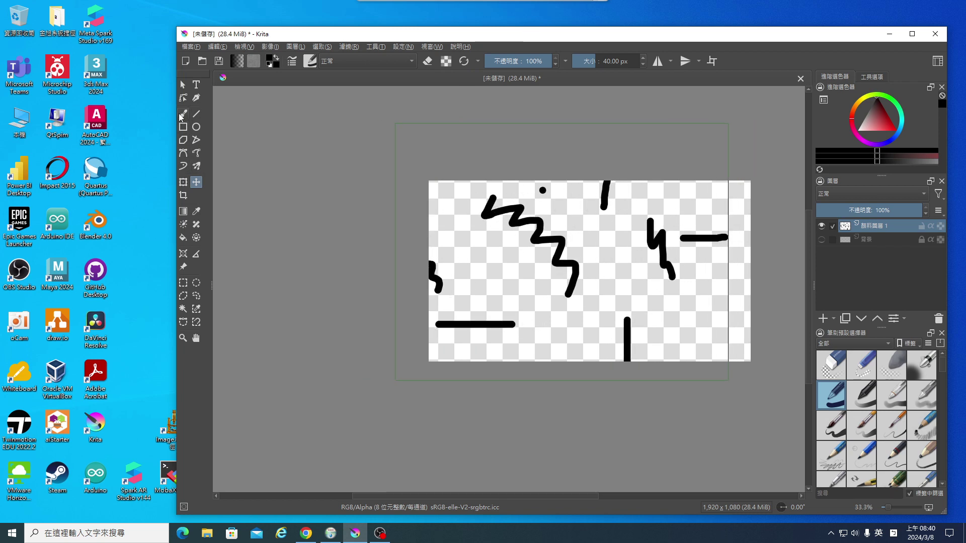
pyautogui.click(185, 116)
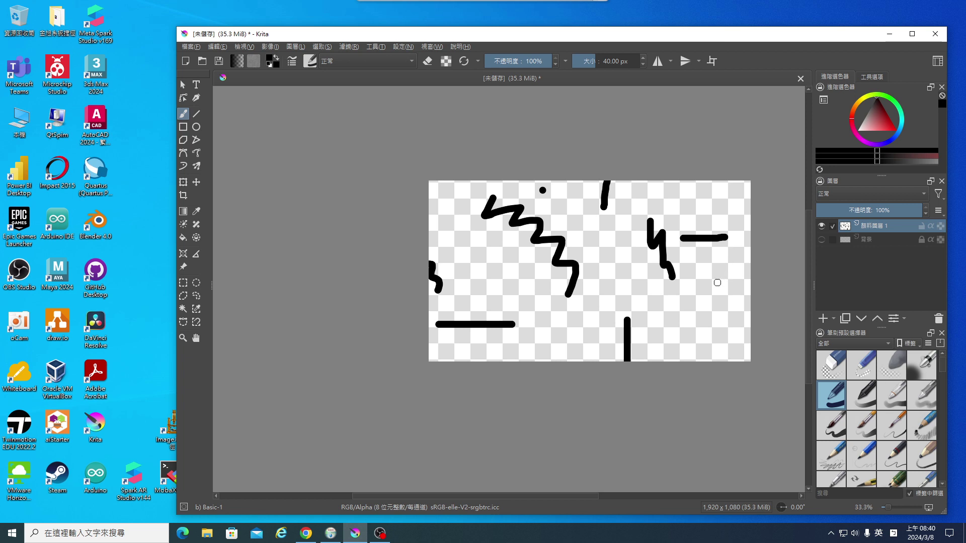
# Paint a squiggle and bar at lower right, a vertical to the bottom, and a top-right slash
pyautogui.moveTo(715, 277); pyautogui.dragTo(712, 331)
pyautogui.moveTo(673, 303); pyautogui.dragTo(691, 322)
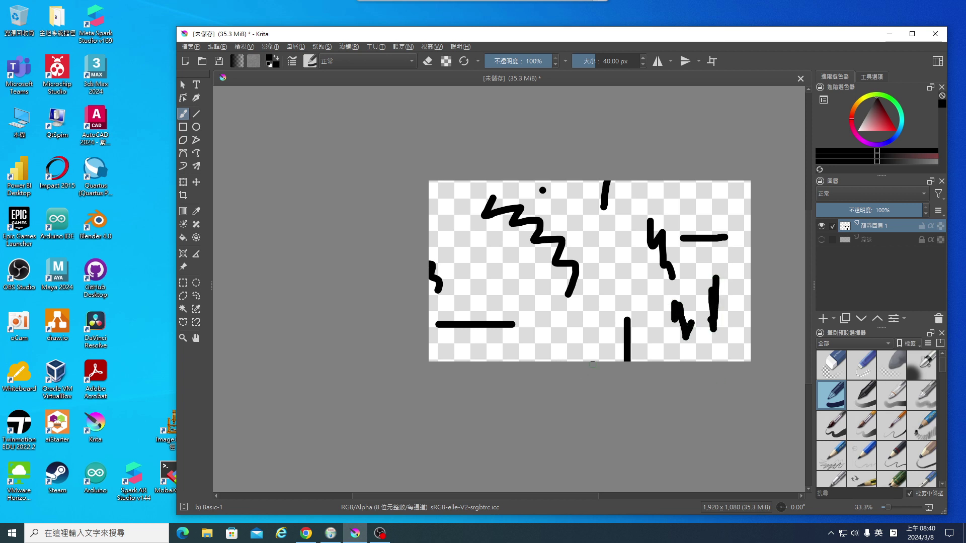
pyautogui.moveTo(591, 332); pyautogui.dragTo(591, 418)
pyautogui.click(714, 205)
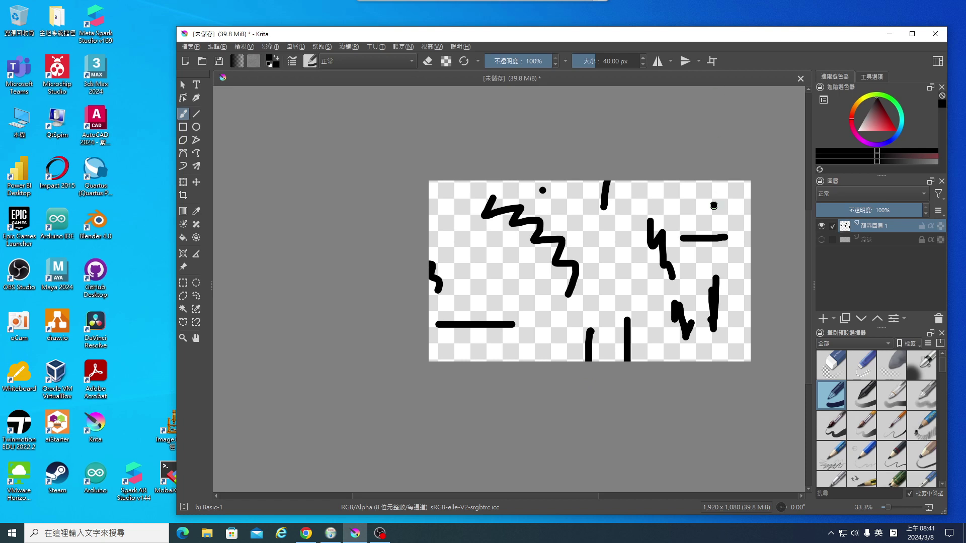
pyautogui.moveTo(713, 205); pyautogui.dragTo(743, 112)
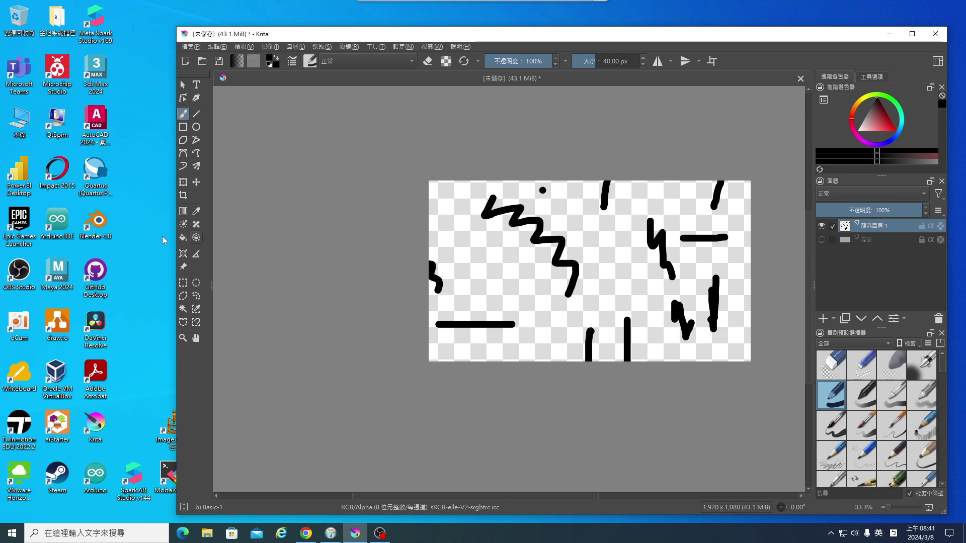
# Nudge the layer's strokes right and down with the Move tool so more of the left squiggle shows
pyautogui.click(197, 182)
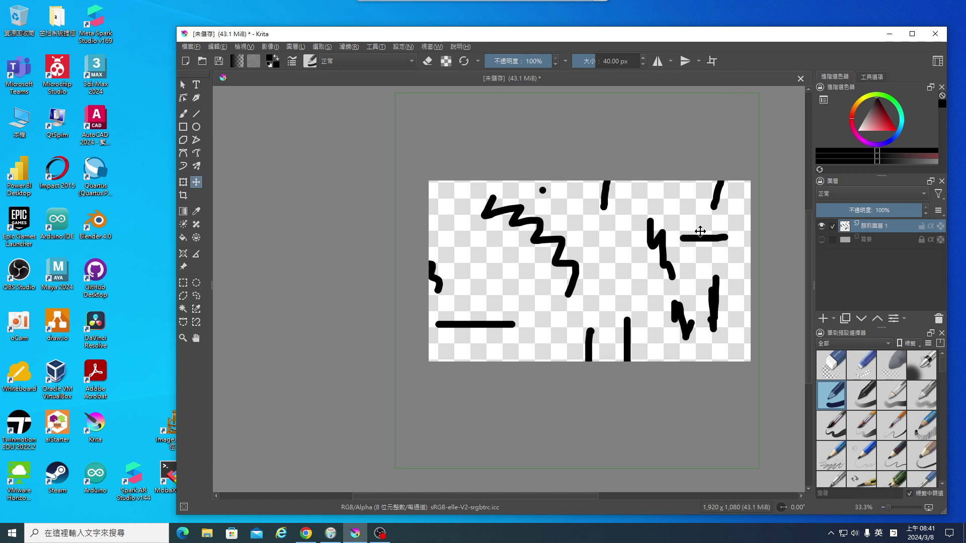
pyautogui.moveTo(539, 234)
pyautogui.mouseDown()
pyautogui.moveTo(531, 316)
pyautogui.moveTo(540, 223)
pyautogui.moveTo(552, 222)
pyautogui.mouseUp()
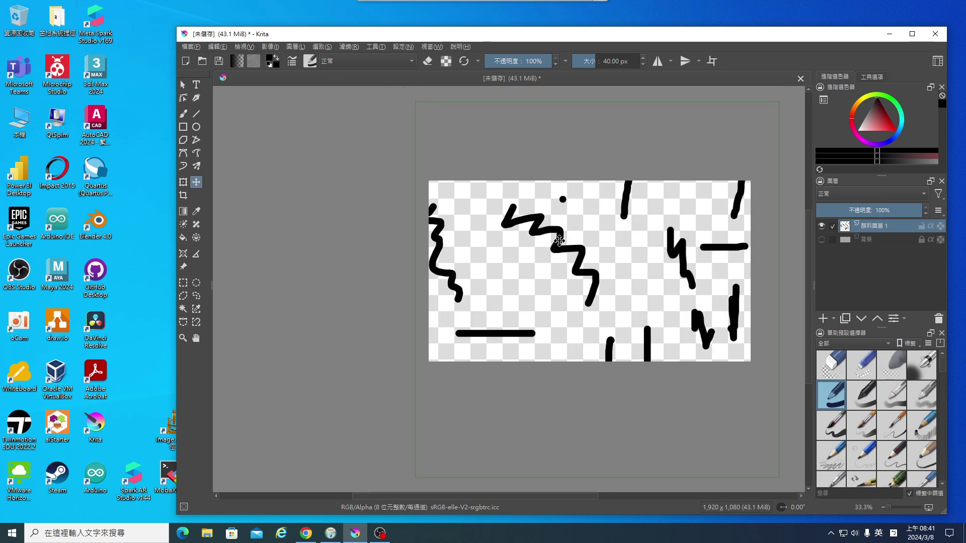
pyautogui.moveTo(552, 222); pyautogui.dragTo(557, 239)
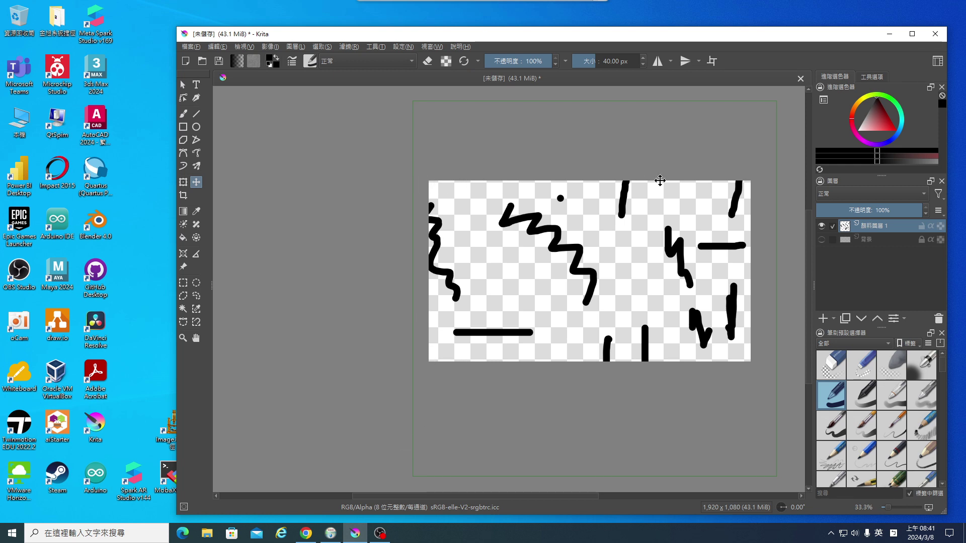
pyautogui.moveTo(681, 254); pyautogui.dragTo(679, 245)
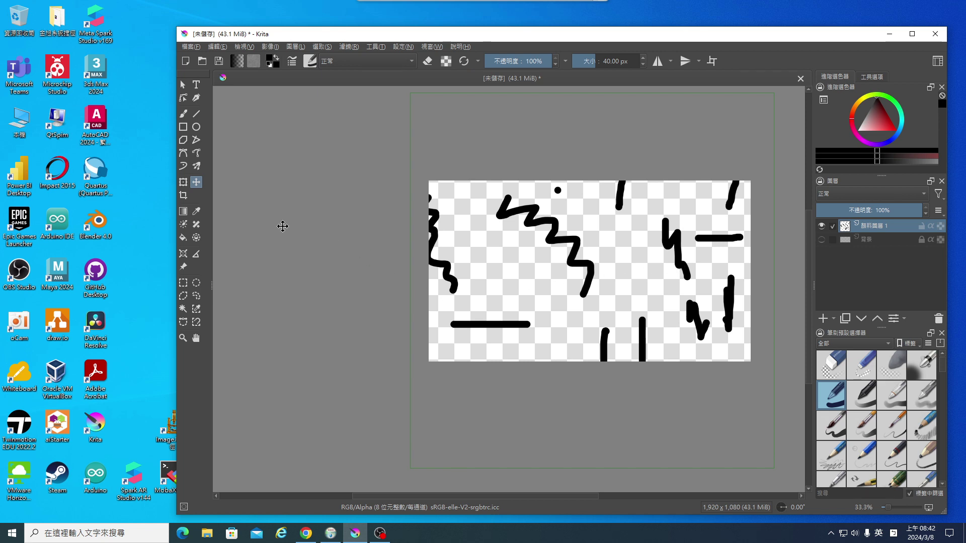
# Scale the layer's strokes down with the Transform tool and shift them right and down
pyautogui.click(184, 182)
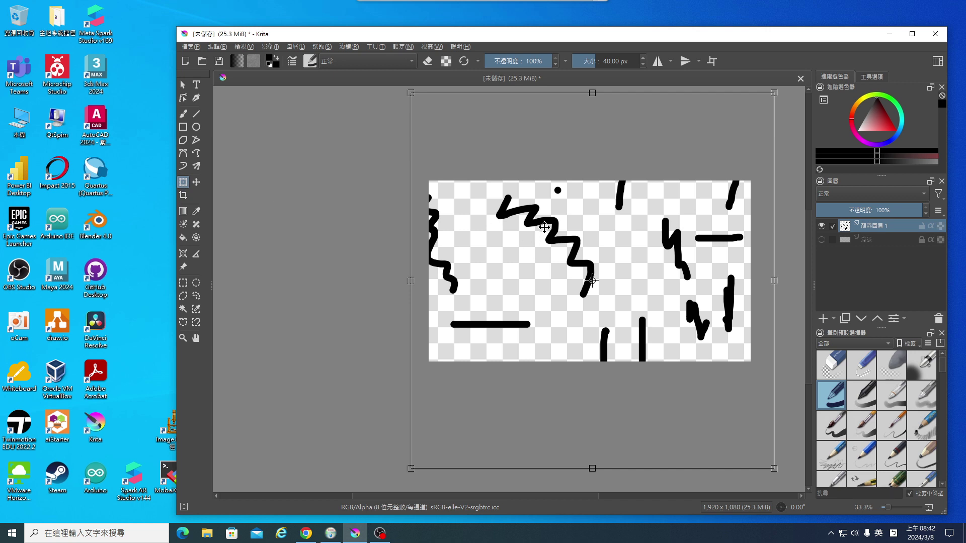
pyautogui.click(872, 77)
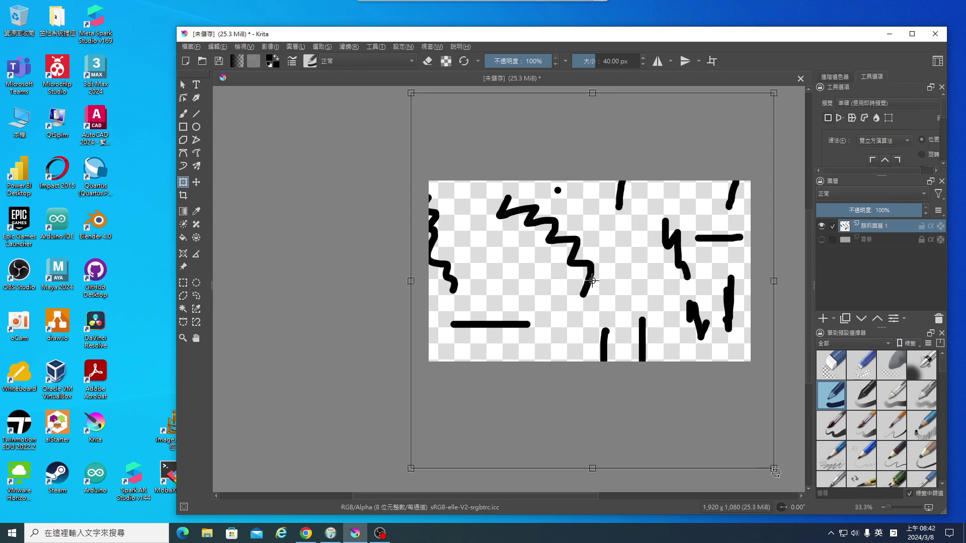
pyautogui.moveTo(774, 469); pyautogui.dragTo(701, 371)
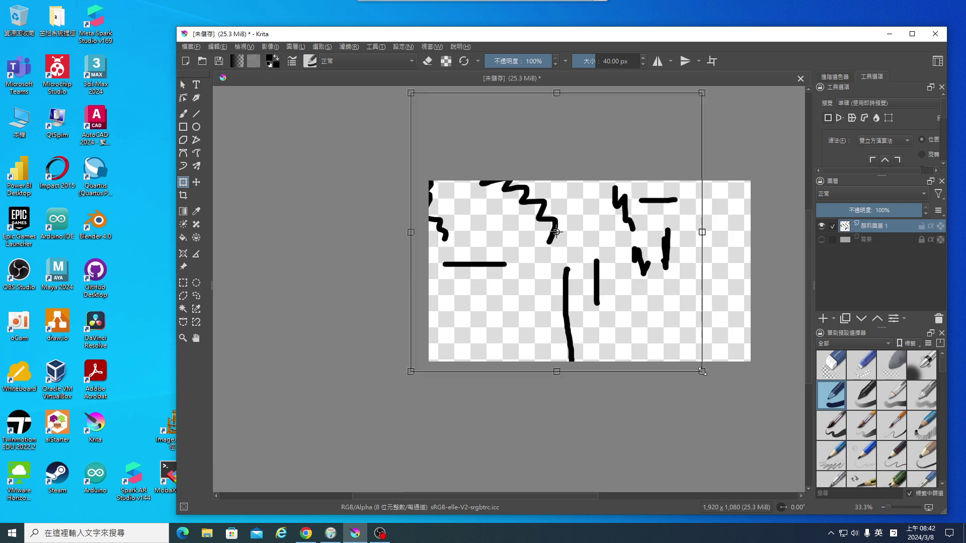
pyautogui.moveTo(664, 270); pyautogui.dragTo(684, 305)
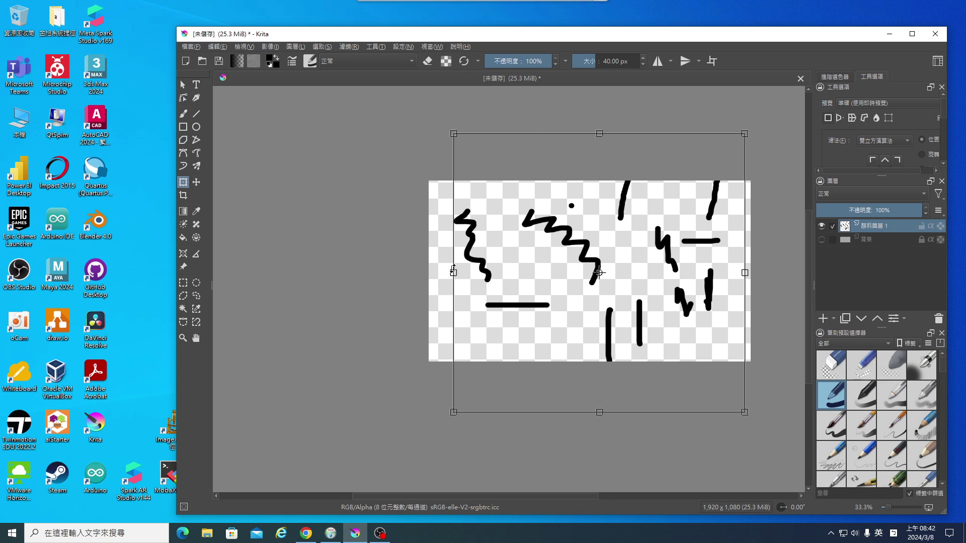
# Stretch the strokes wider to the left, shear the top edge, and rotate them slightly clockwise
pyautogui.moveTo(453, 272); pyautogui.dragTo(329, 272)
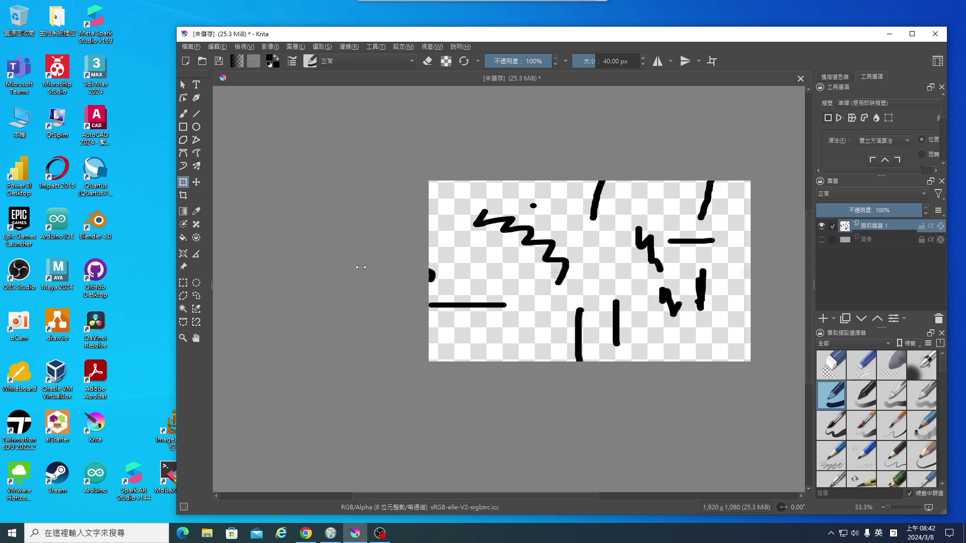
pyautogui.moveTo(631, 252); pyautogui.dragTo(672, 256)
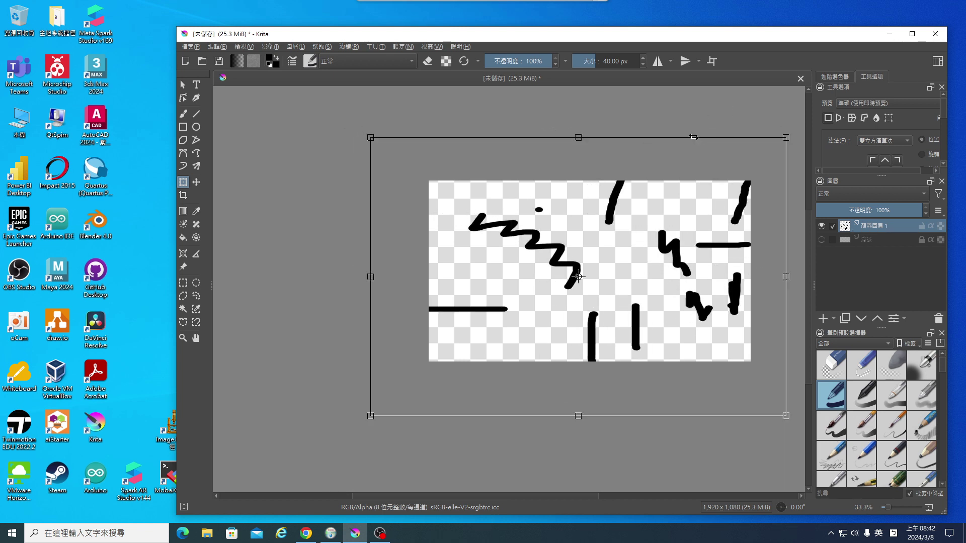
pyautogui.moveTo(693, 137); pyautogui.dragTo(715, 141)
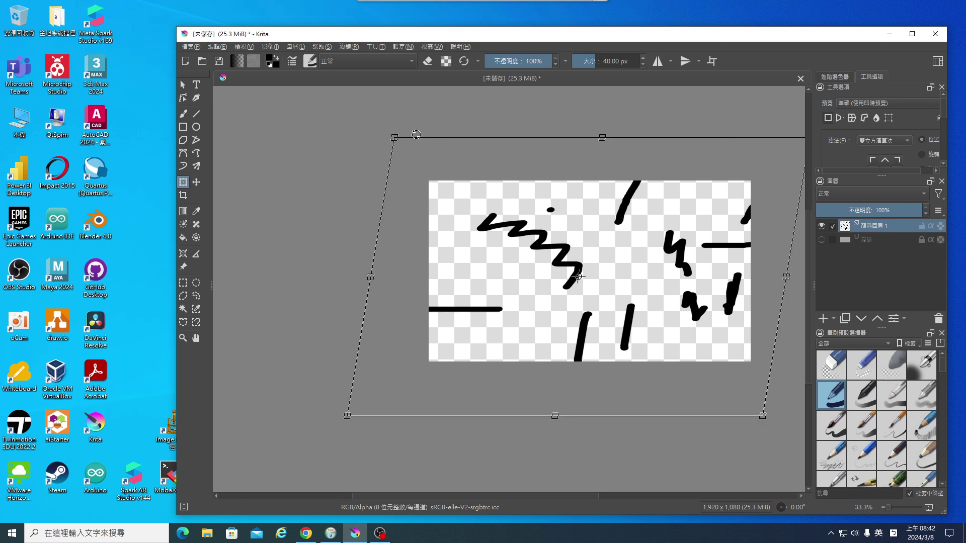
pyautogui.moveTo(415, 134); pyautogui.dragTo(450, 124)
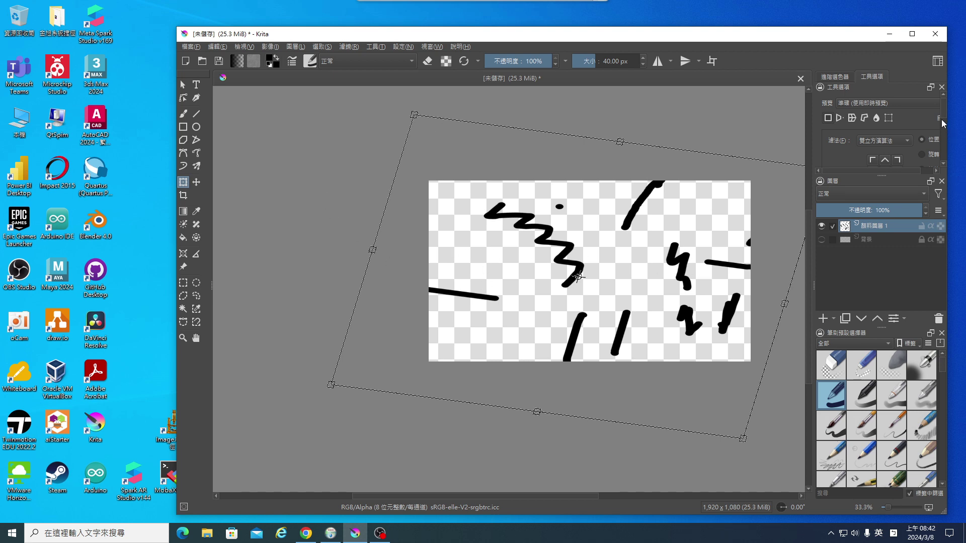
pyautogui.scroll(-2, 942, 113)
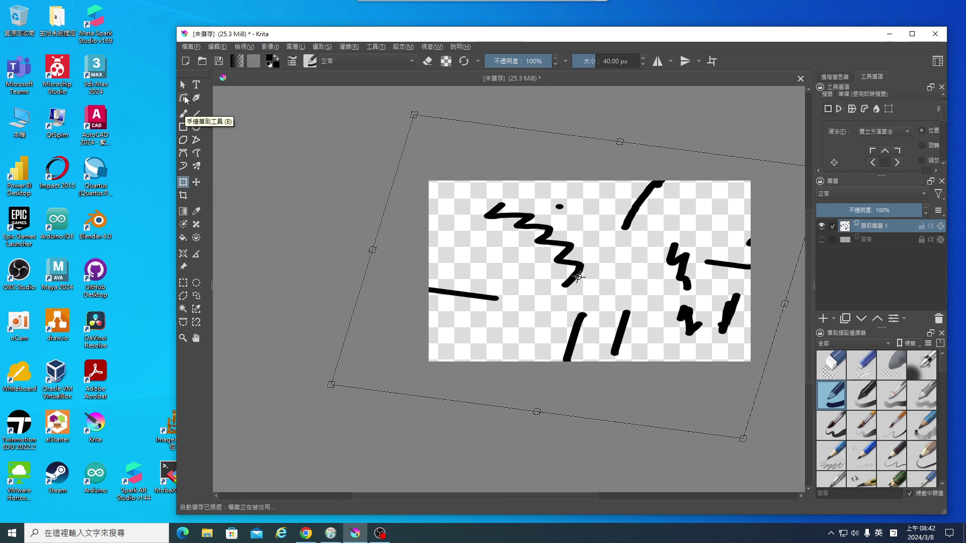
# End the tilt transform on the strokes, select the Move tool, and bring up File Explorer over Krita
pyautogui.click(185, 115)
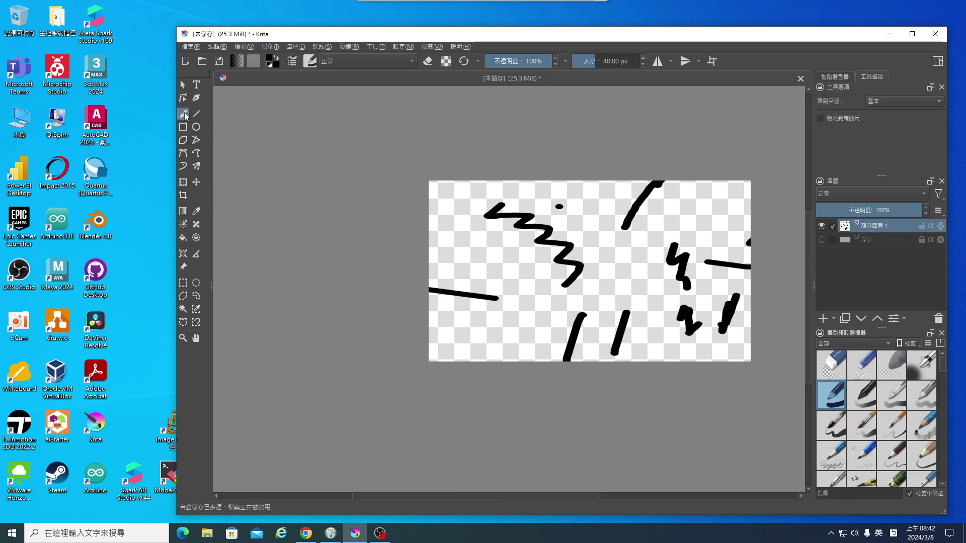
pyautogui.click(196, 183)
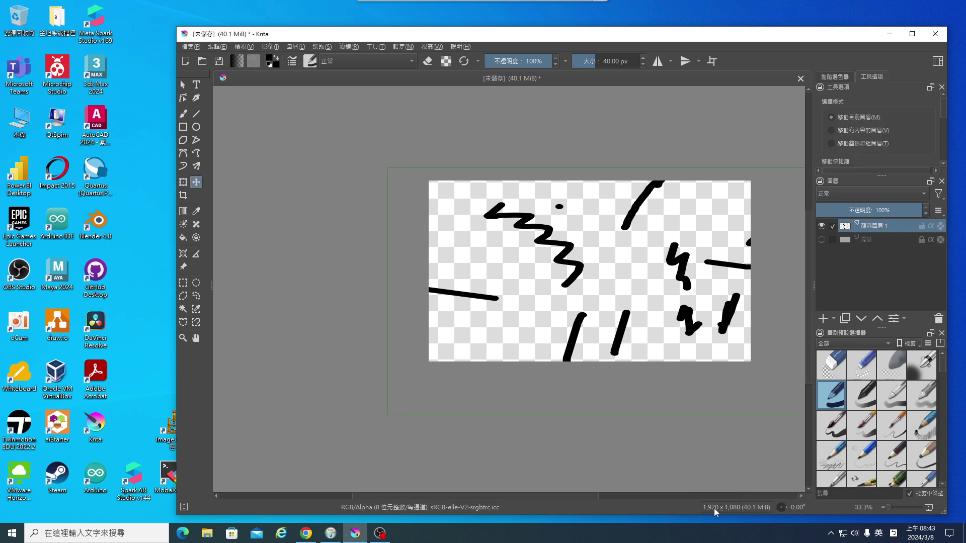
pyautogui.scroll(-1, 576, 495)
pyautogui.scroll(-1, 576, 495)
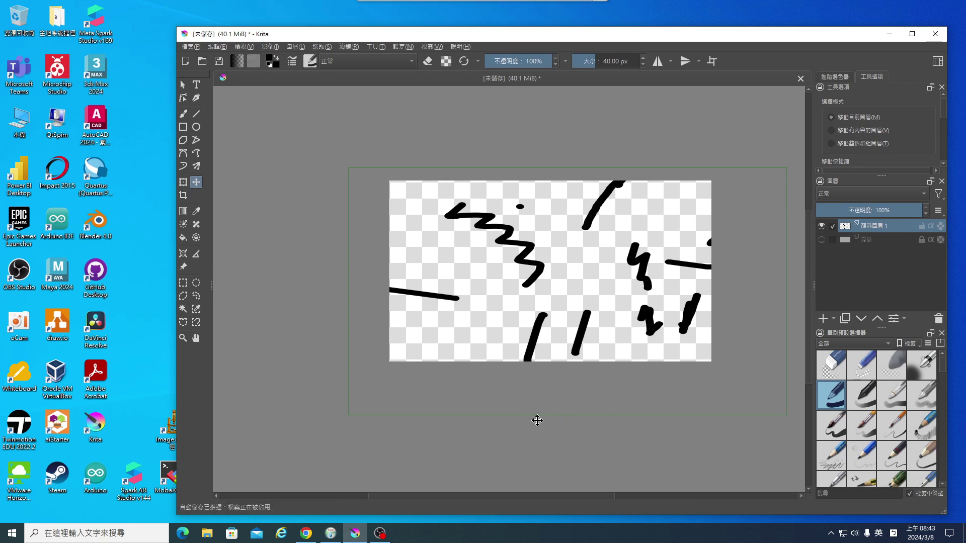
pyautogui.click(207, 533)
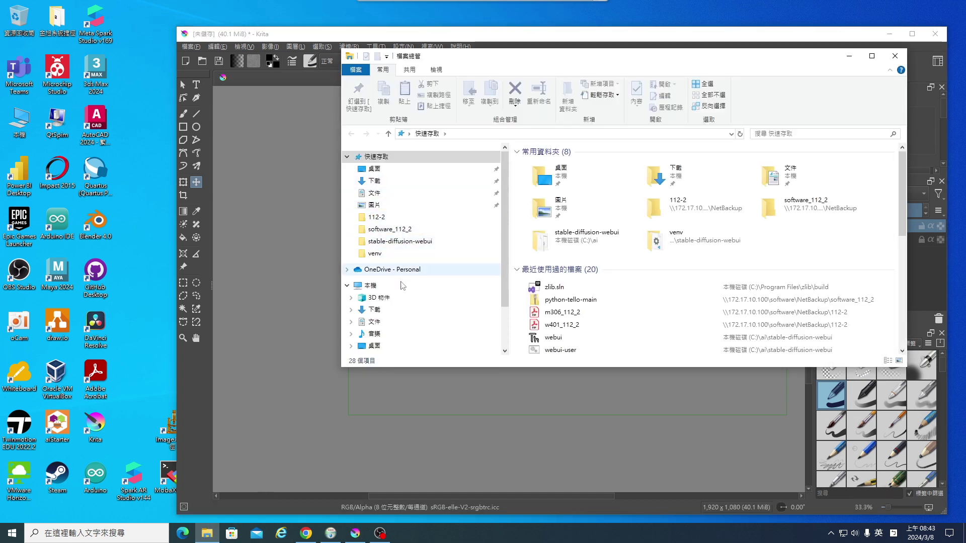
# In Downloads, drag the pexels-mingche-lee-20470162 photo toward the Krita canvas
pyautogui.click(391, 313)
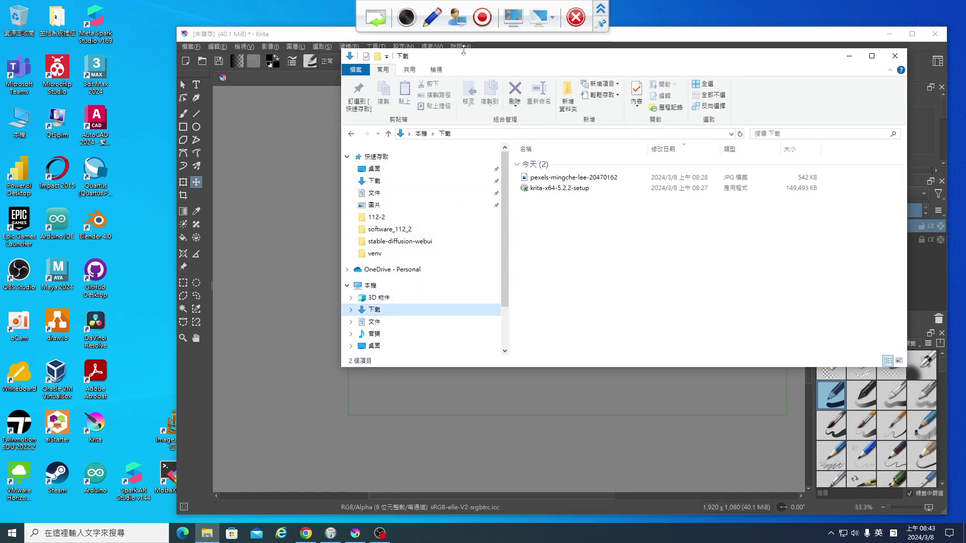
pyautogui.moveTo(462, 59); pyautogui.dragTo(712, 119)
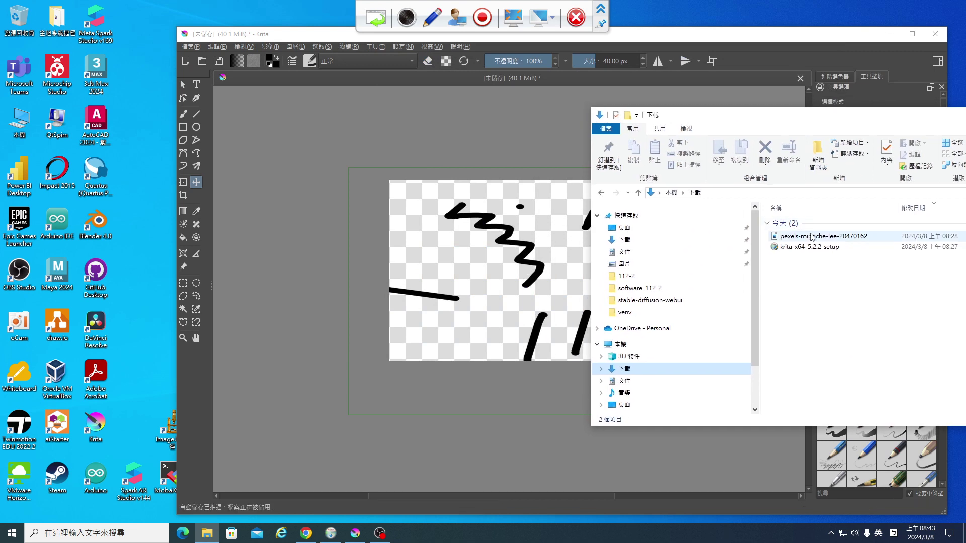
pyautogui.click(828, 236)
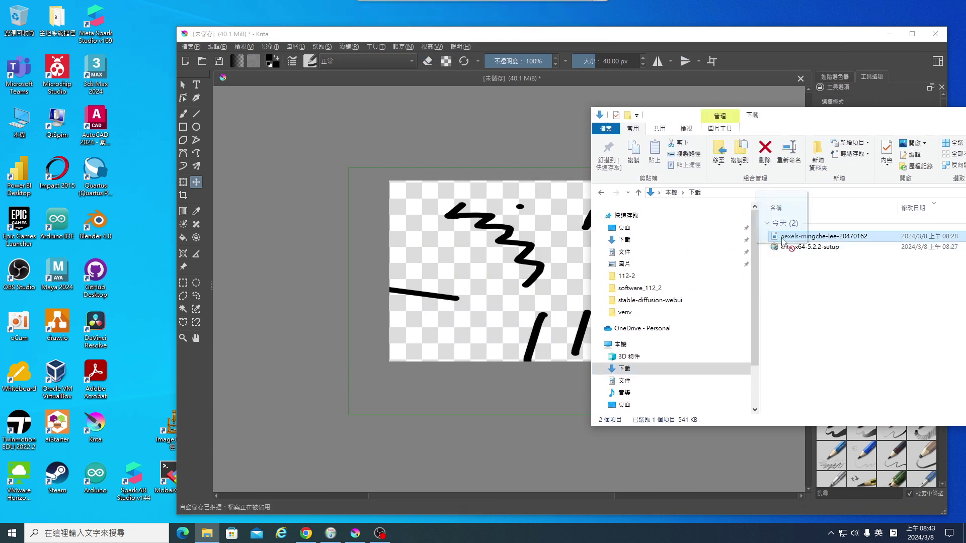
pyautogui.moveTo(827, 236); pyautogui.dragTo(512, 255)
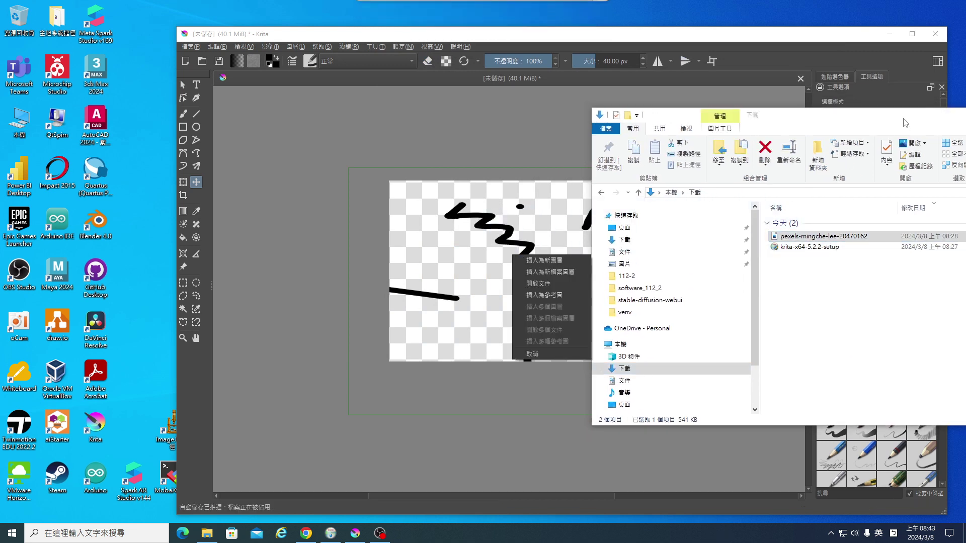
pyautogui.moveTo(902, 122); pyautogui.dragTo(662, 151)
pyautogui.click(862, 150)
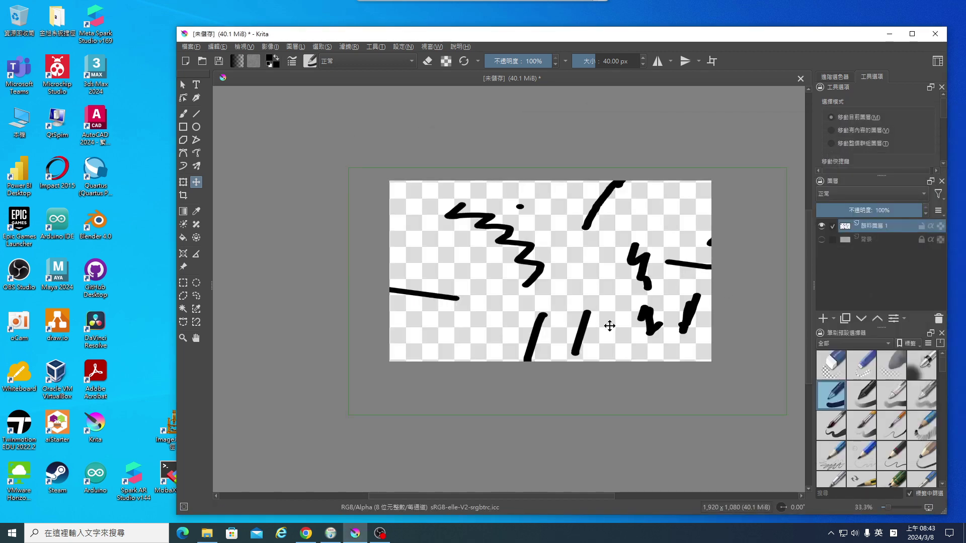
# Drop the downloaded photo onto the canvas again and insert it as a new layer (插入為新圖層)
pyautogui.click(362, 538)
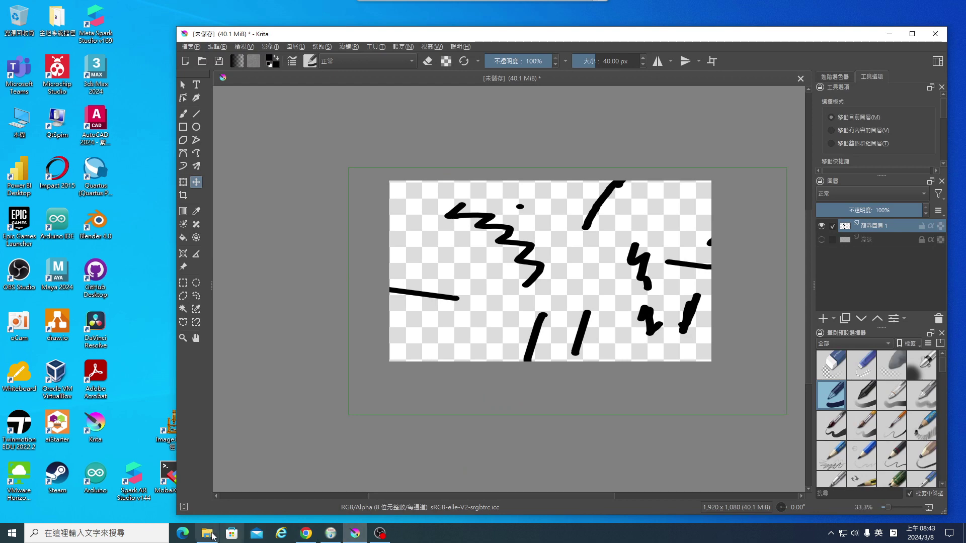
pyautogui.click(211, 534)
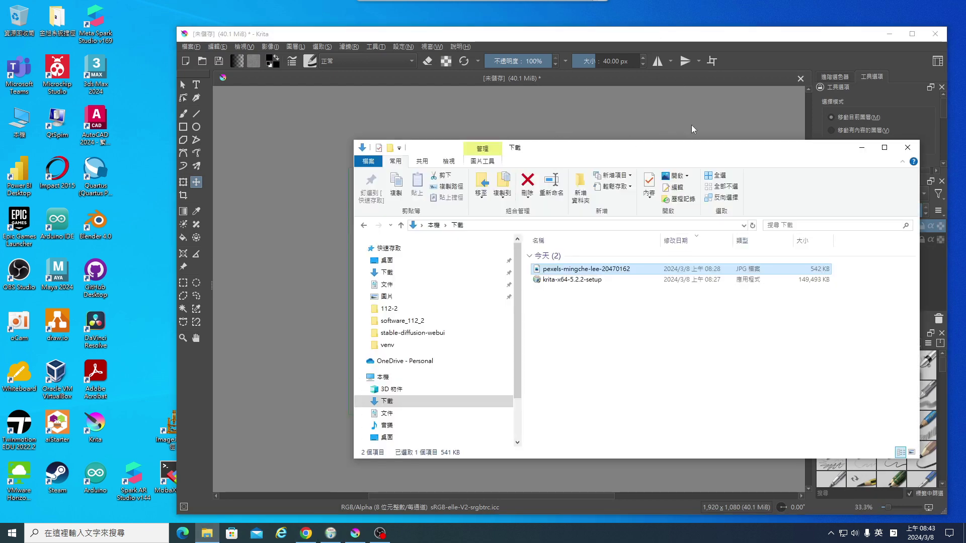
pyautogui.moveTo(589, 150); pyautogui.dragTo(788, 121)
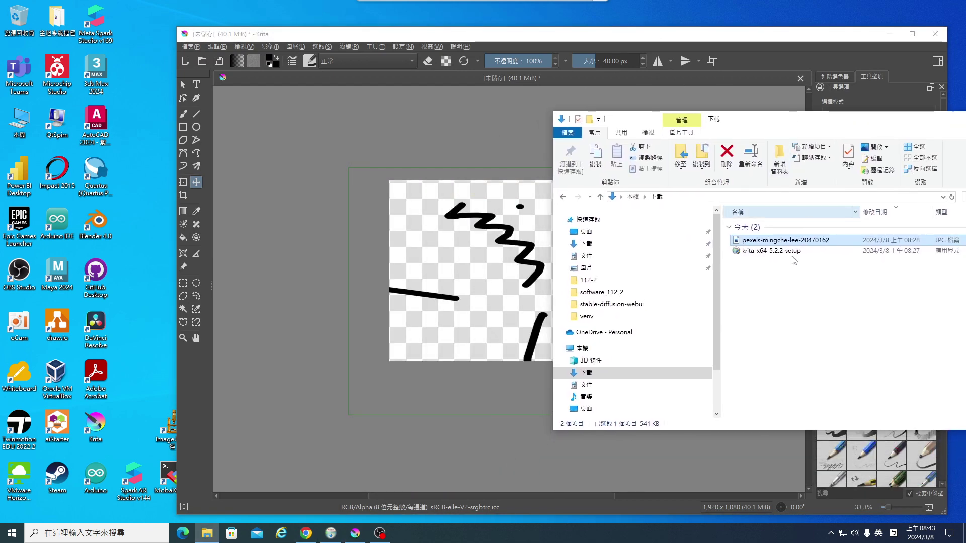
pyautogui.moveTo(773, 245); pyautogui.dragTo(495, 251)
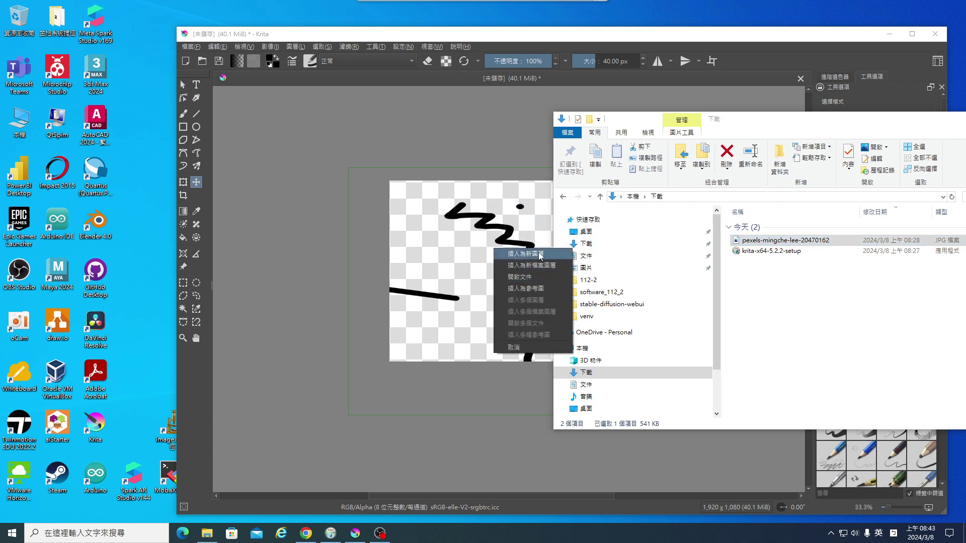
pyautogui.click(540, 254)
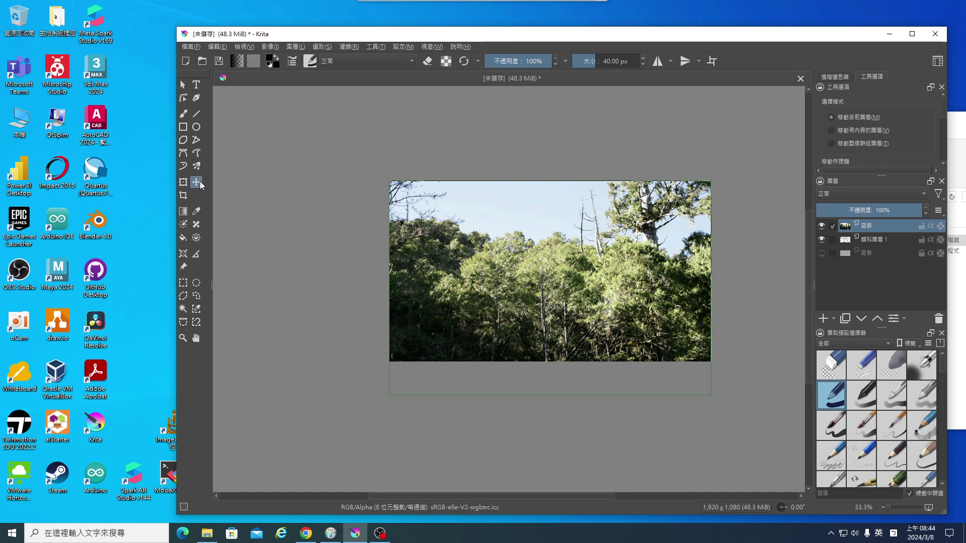
# Drag the forest photo layer up and left so only the right-side strokes stay visible
pyautogui.moveTo(607, 319)
pyautogui.mouseDown()
pyautogui.moveTo(611, 293)
pyautogui.moveTo(580, 315)
pyautogui.moveTo(563, 314)
pyautogui.moveTo(619, 416)
pyautogui.moveTo(608, 435)
pyautogui.mouseUp()
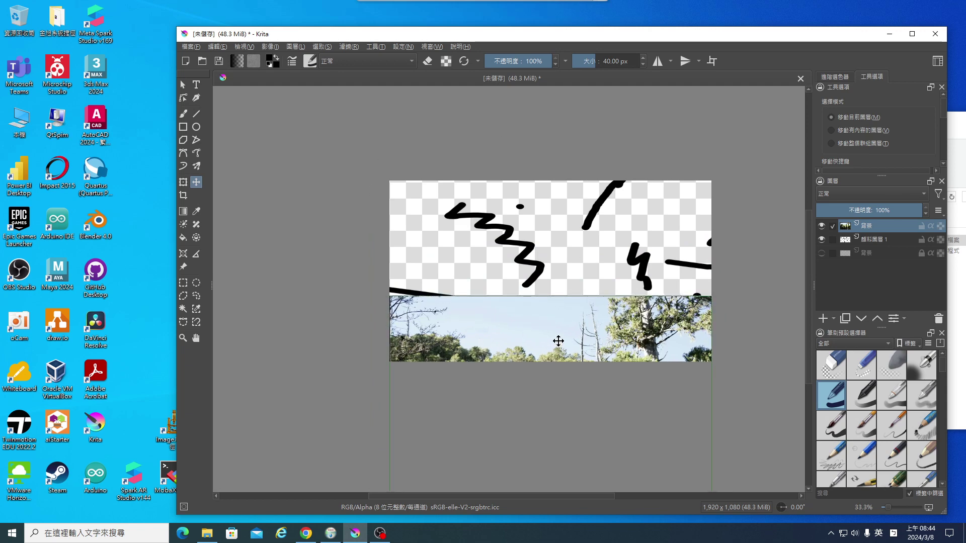
pyautogui.moveTo(559, 341)
pyautogui.mouseDown()
pyautogui.moveTo(545, 176)
pyautogui.moveTo(496, 189)
pyautogui.moveTo(612, 270)
pyautogui.moveTo(500, 164)
pyautogui.moveTo(483, 166)
pyautogui.moveTo(635, 173)
pyautogui.moveTo(558, 263)
pyautogui.moveTo(496, 243)
pyautogui.moveTo(493, 270)
pyautogui.moveTo(484, 267)
pyautogui.mouseUp()
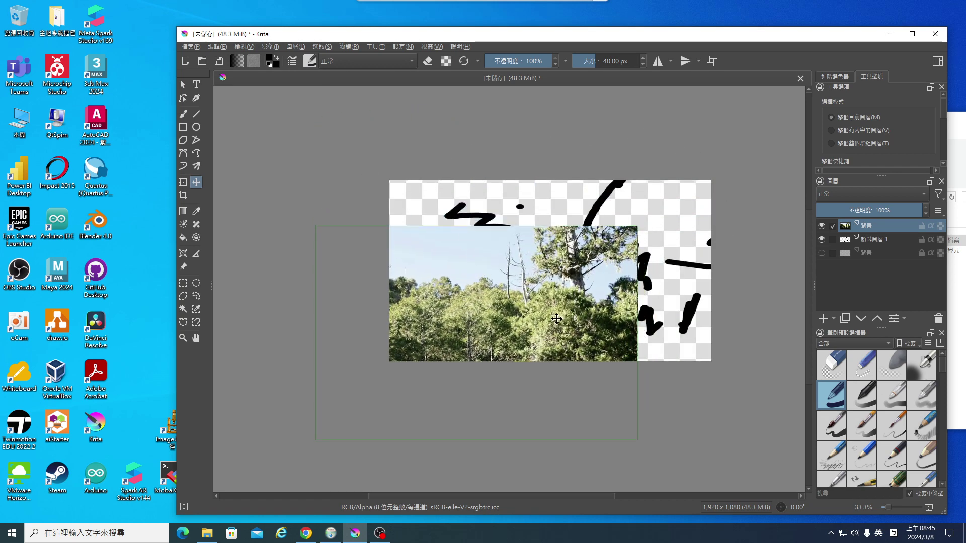
pyautogui.moveTo(536, 299); pyautogui.dragTo(551, 254)
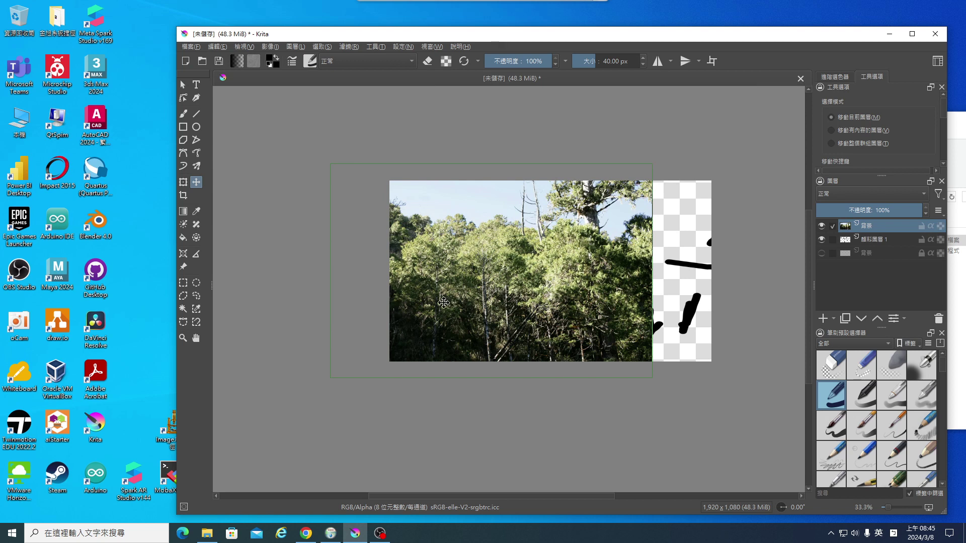
# Scale the forest photo larger by dragging its bottom-right transform handle
pyautogui.click(183, 183)
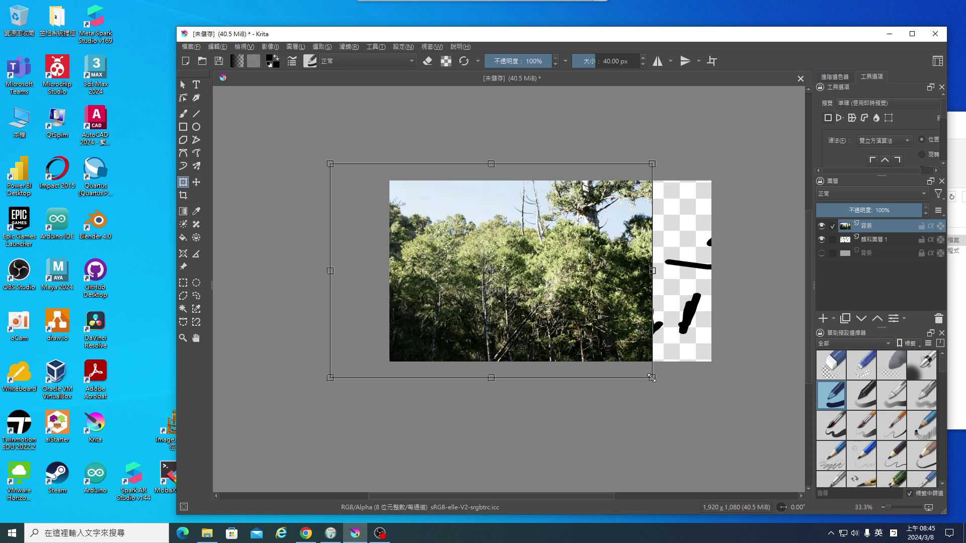
pyautogui.moveTo(651, 378); pyautogui.dragTo(751, 481)
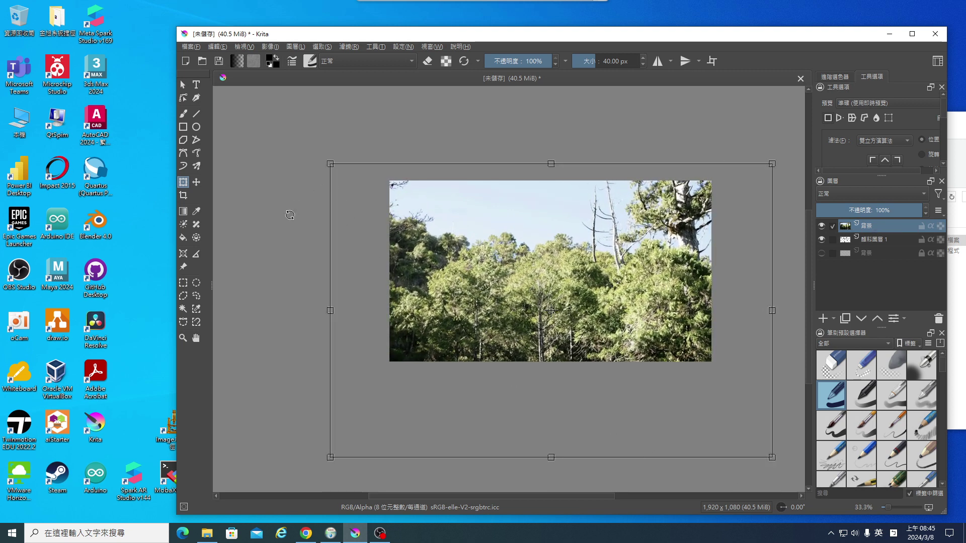
pyautogui.click(196, 182)
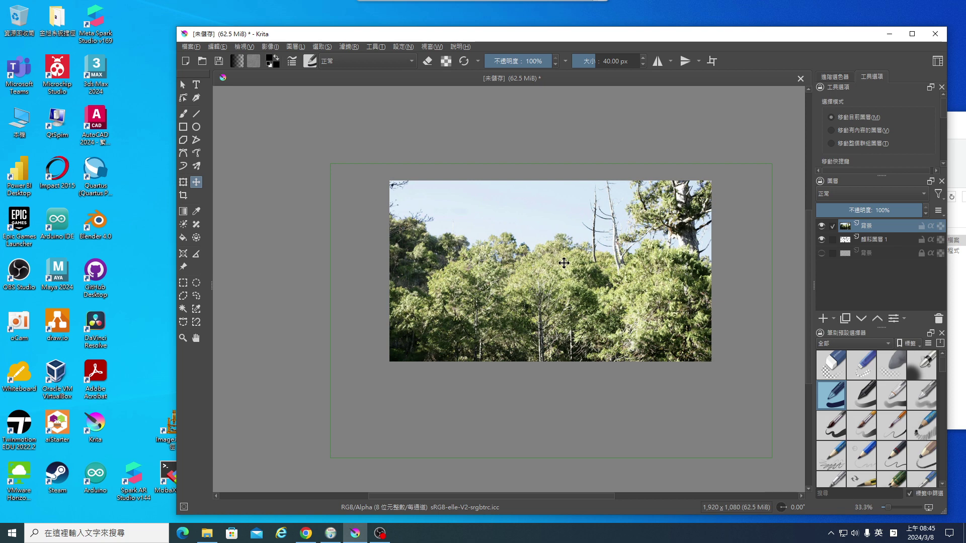
# Slide the enlarged photo upward so dense trees fill the canvas and the sky disappears
pyautogui.moveTo(579, 274); pyautogui.dragTo(595, 211)
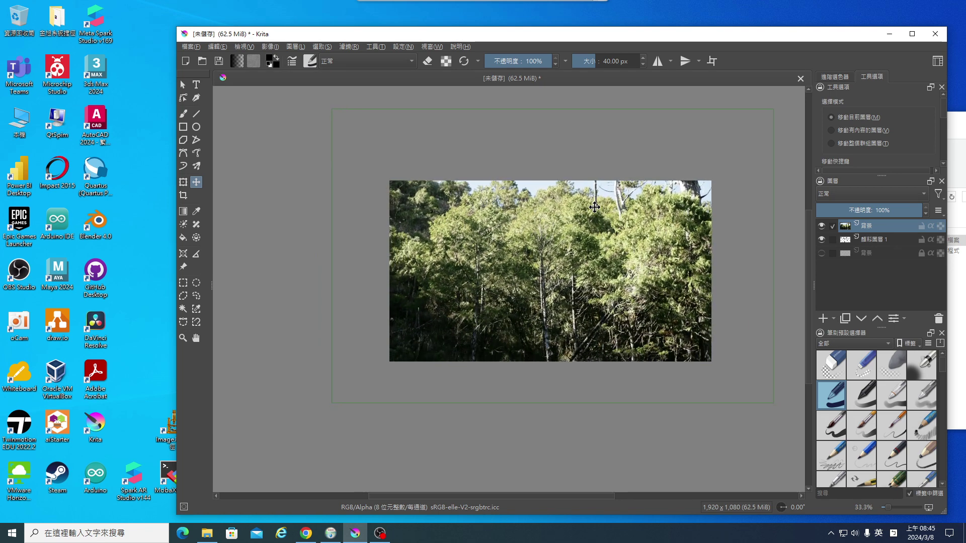
pyautogui.moveTo(595, 211); pyautogui.dragTo(589, 207)
pyautogui.moveTo(601, 283)
pyautogui.mouseDown()
pyautogui.moveTo(607, 233)
pyautogui.moveTo(608, 256)
pyautogui.mouseUp()
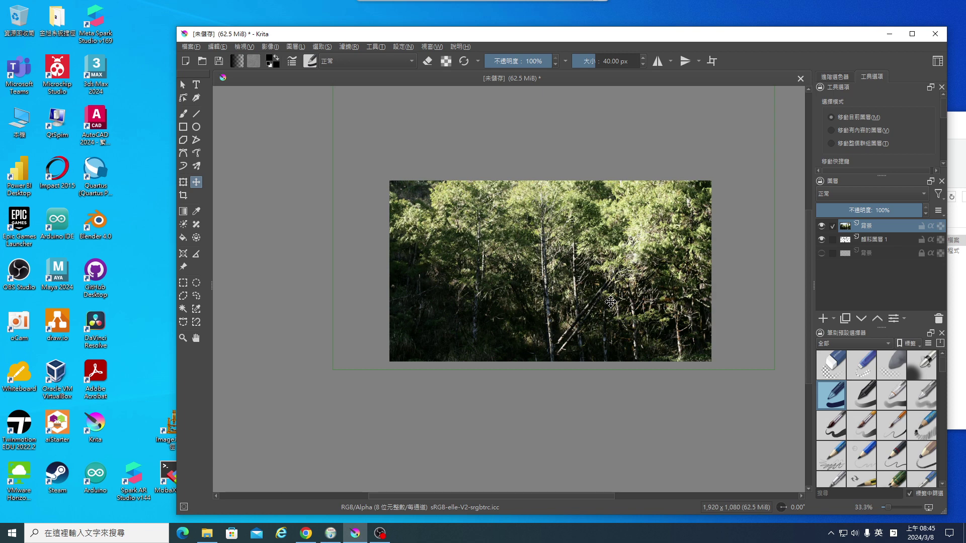
pyautogui.moveTo(603, 272)
pyautogui.mouseDown()
pyautogui.moveTo(607, 372)
pyautogui.moveTo(605, 284)
pyautogui.mouseUp()
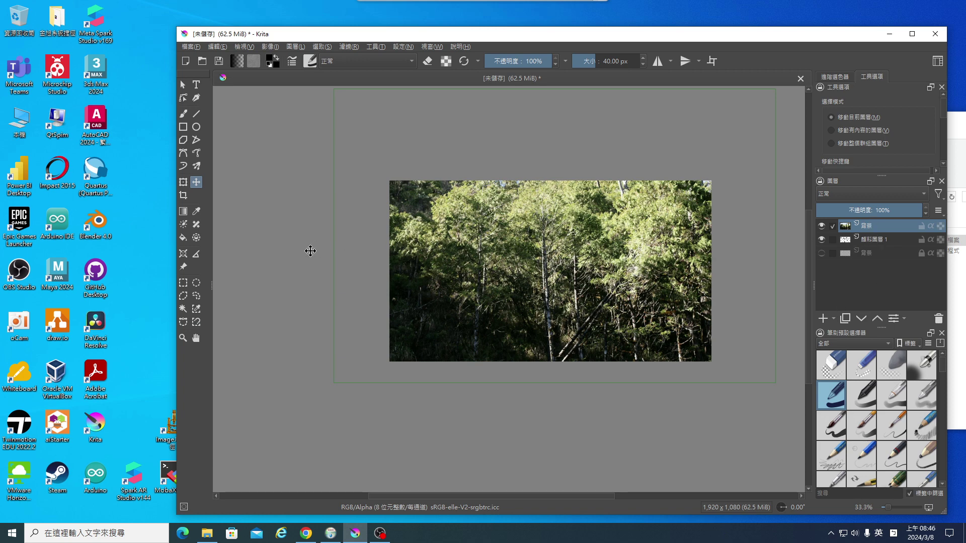
# Nudge the enlarged forest photo a few pixels right with the Move tool
pyautogui.click(184, 182)
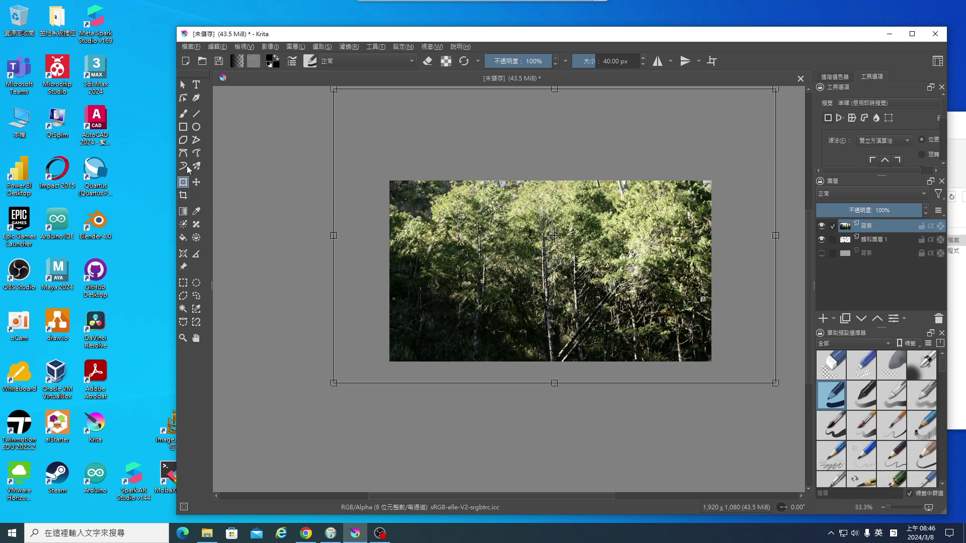
pyautogui.click(196, 182)
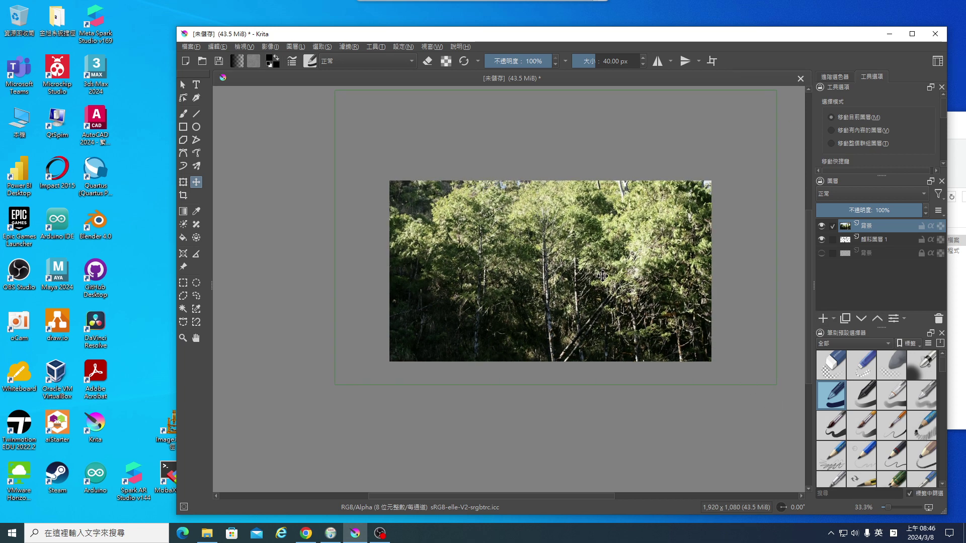
pyautogui.moveTo(602, 276); pyautogui.dragTo(605, 275)
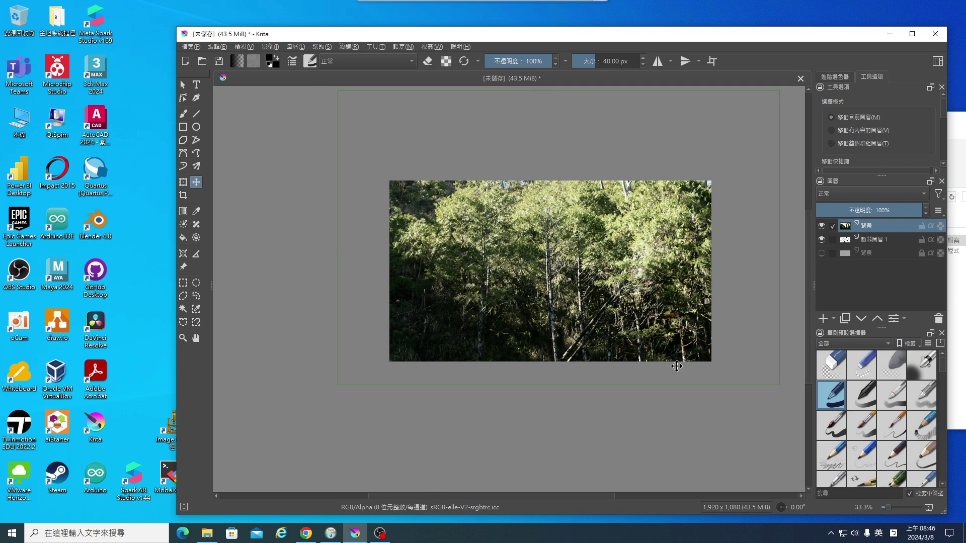
pyautogui.click(183, 197)
# Crop the photo layer to a central vertical band, with the crop applied to 圖層 only
pyautogui.click(518, 300)
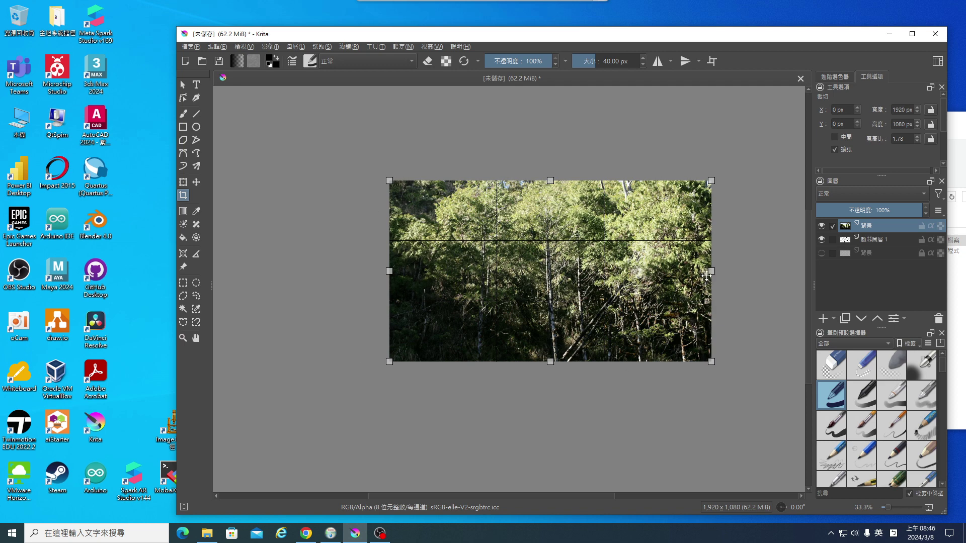
pyautogui.moveTo(709, 272); pyautogui.dragTo(614, 273)
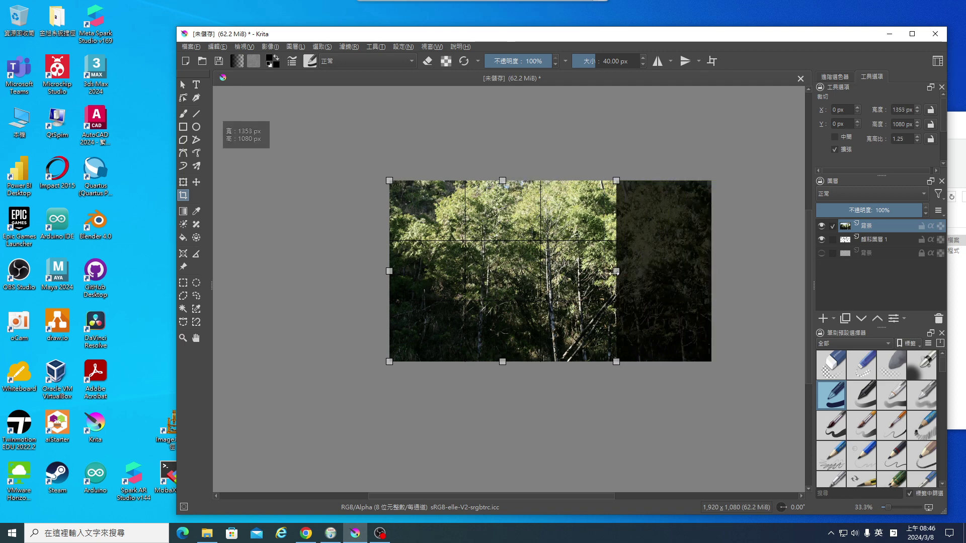
pyautogui.moveTo(390, 272); pyautogui.dragTo(453, 275)
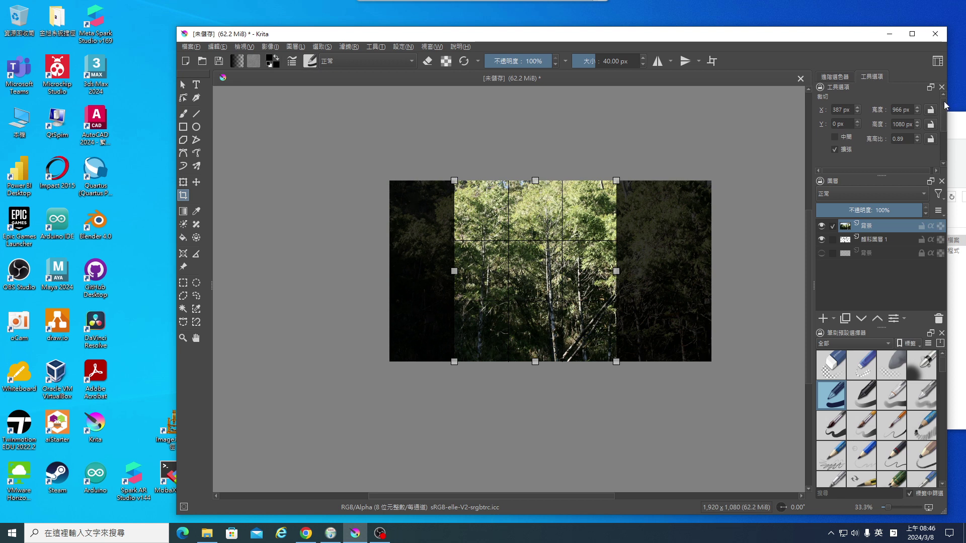
pyautogui.scroll(-3, 888, 141)
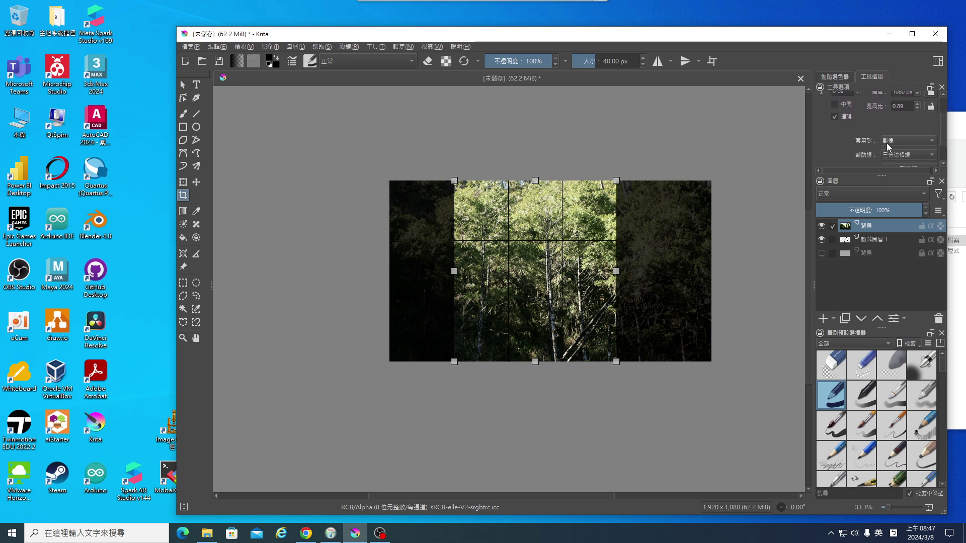
pyautogui.click(932, 142)
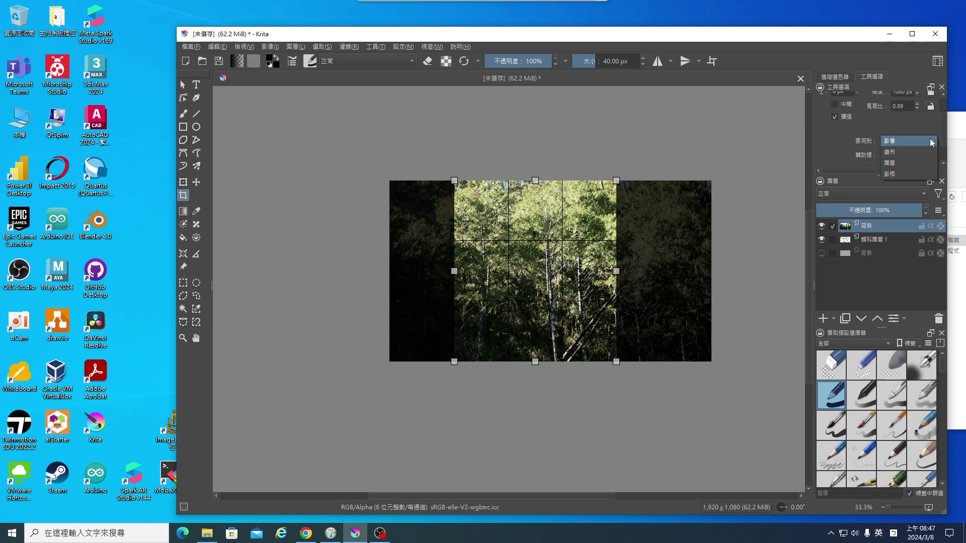
pyautogui.click(903, 164)
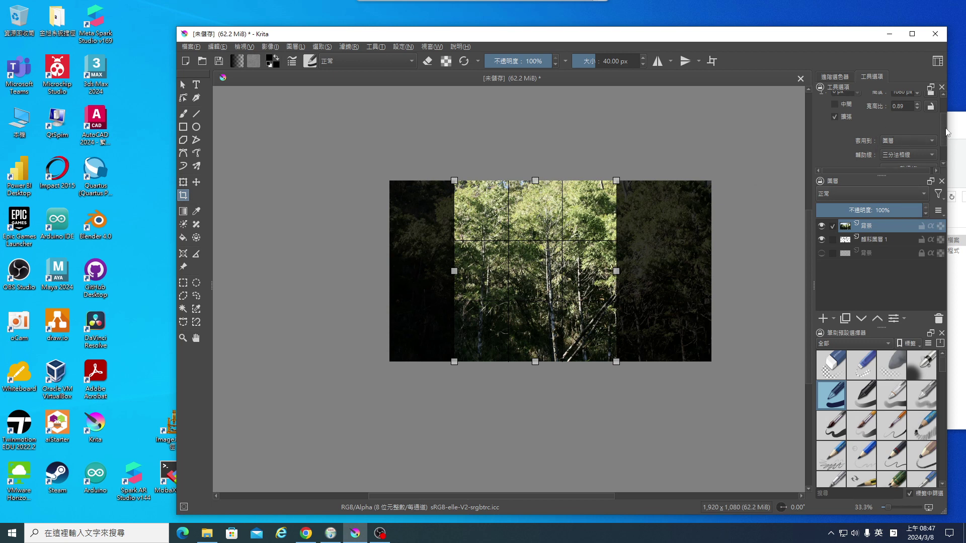
pyautogui.scroll(-1, 944, 134)
pyautogui.moveTo(945, 135); pyautogui.dragTo(944, 148)
pyautogui.click(911, 139)
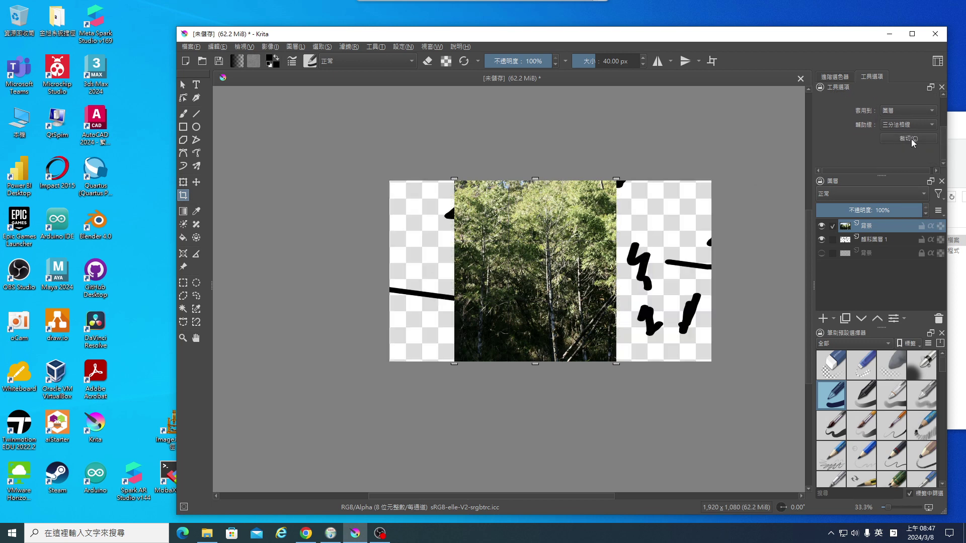
# Move the cropped forest strip left and add an empty paint layer above it
pyautogui.click(183, 86)
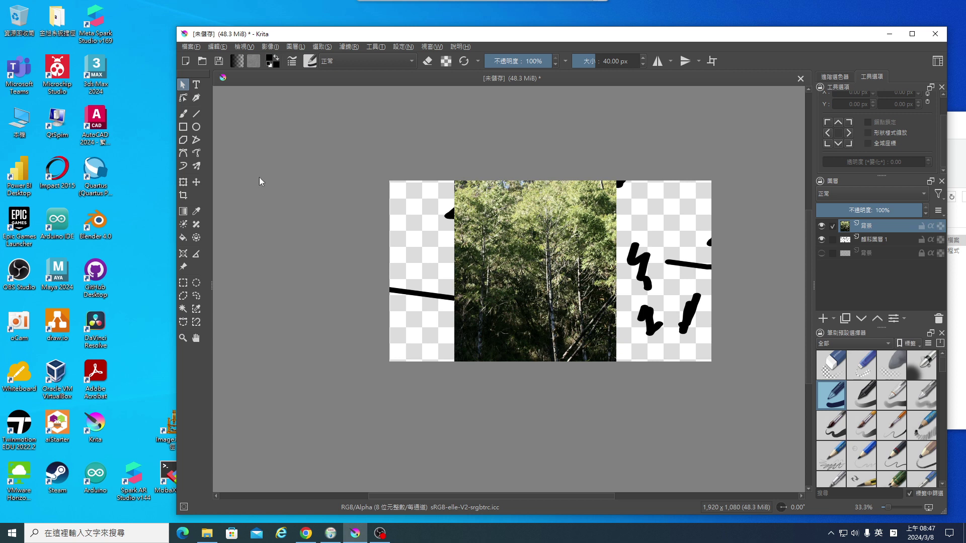
pyautogui.click(196, 182)
pyautogui.moveTo(560, 240); pyautogui.dragTo(559, 240)
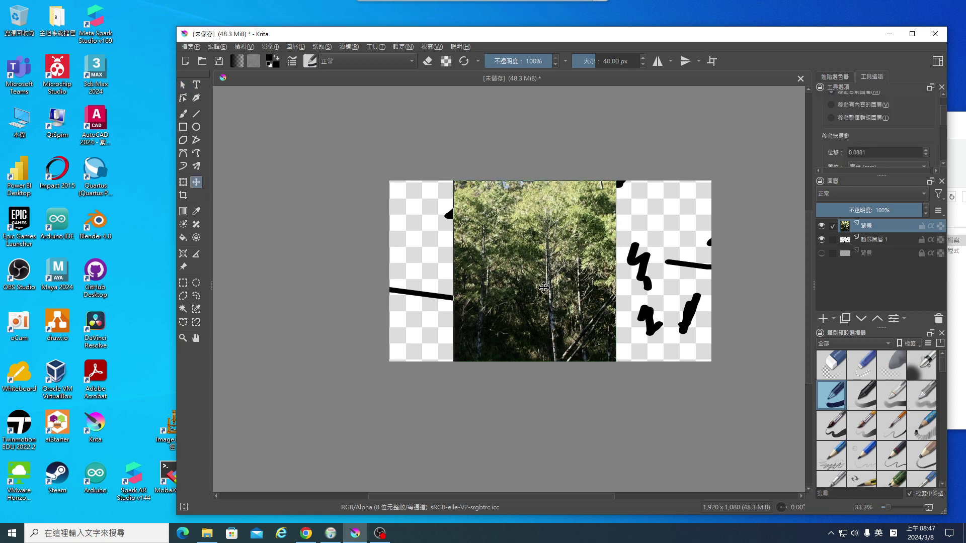
pyautogui.moveTo(546, 288); pyautogui.dragTo(496, 287)
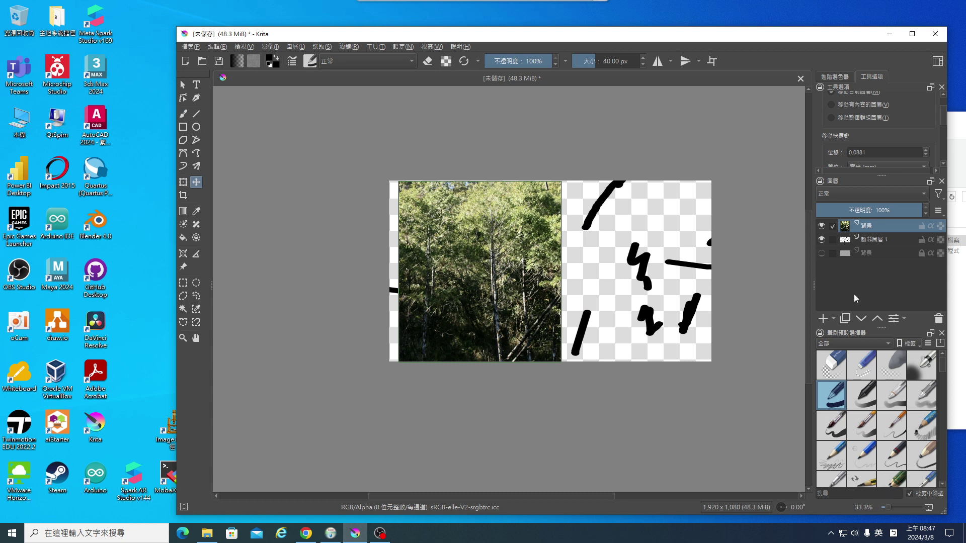
pyautogui.click(823, 319)
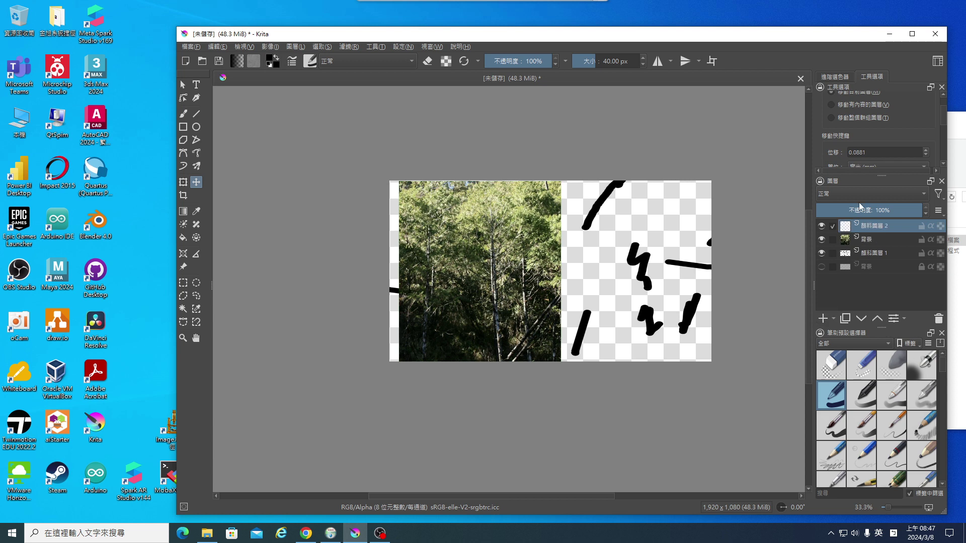
# Hide the photo and sketch layers, then choose the Texture Hair brush at about 246 px
pyautogui.click(821, 239)
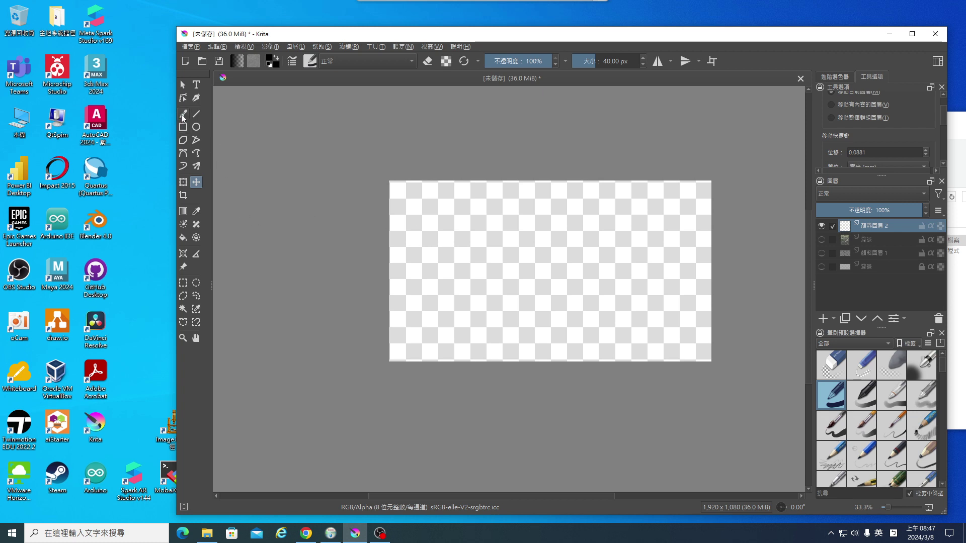
pyautogui.click(184, 116)
pyautogui.scroll(-3, 870, 430)
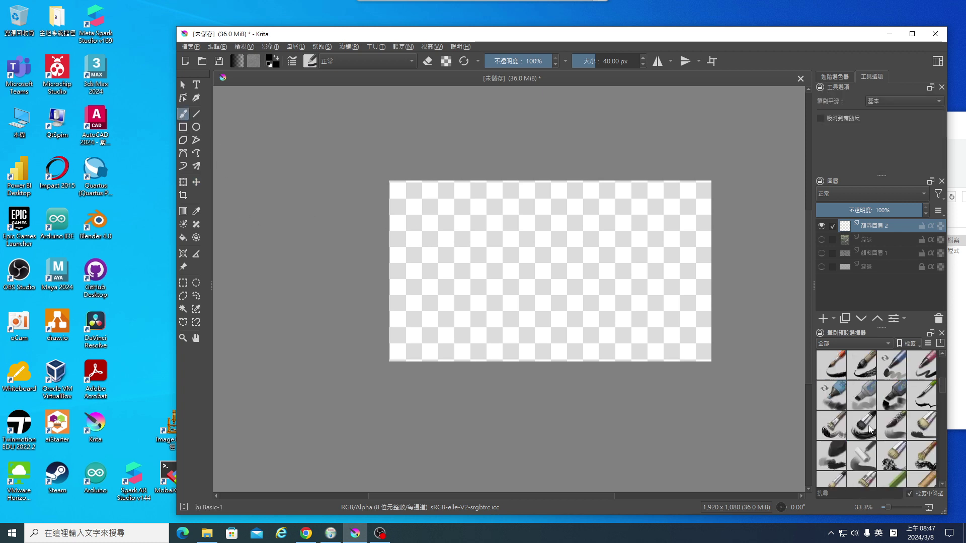
pyautogui.scroll(-2, 869, 426)
pyautogui.scroll(-2, 869, 426)
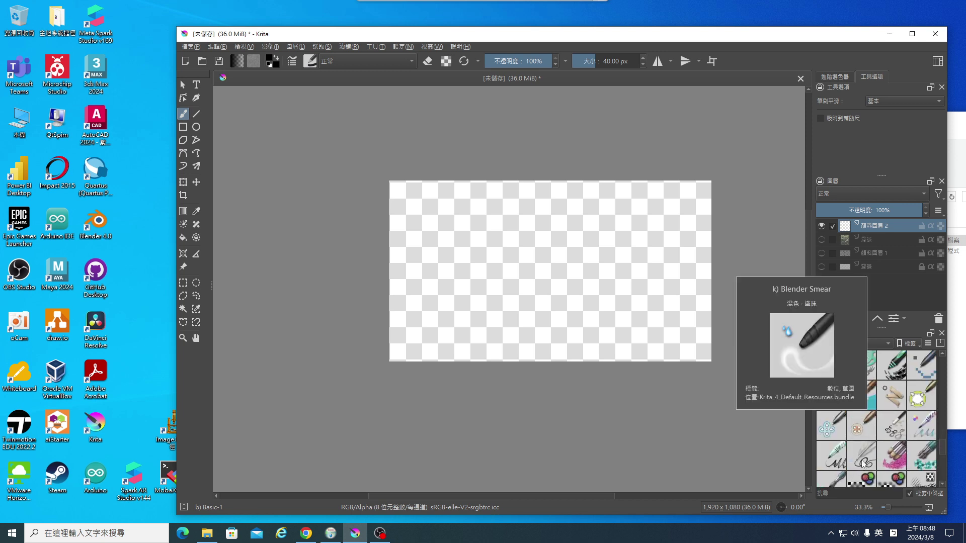
pyautogui.scroll(-3, 878, 454)
pyautogui.click(834, 459)
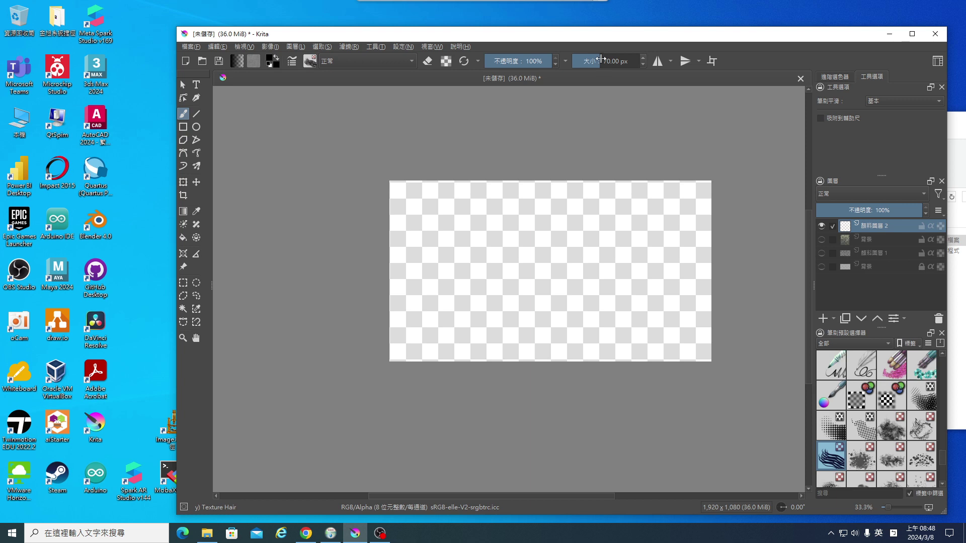
pyautogui.moveTo(604, 61); pyautogui.dragTo(627, 62)
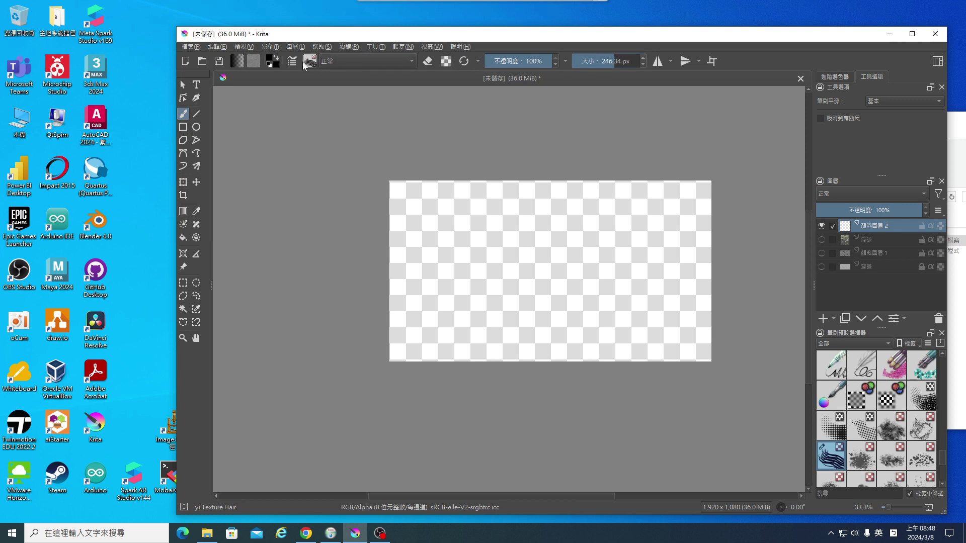
# Set the foreground paint colour to muted blue #5658bc
pyautogui.click(272, 61)
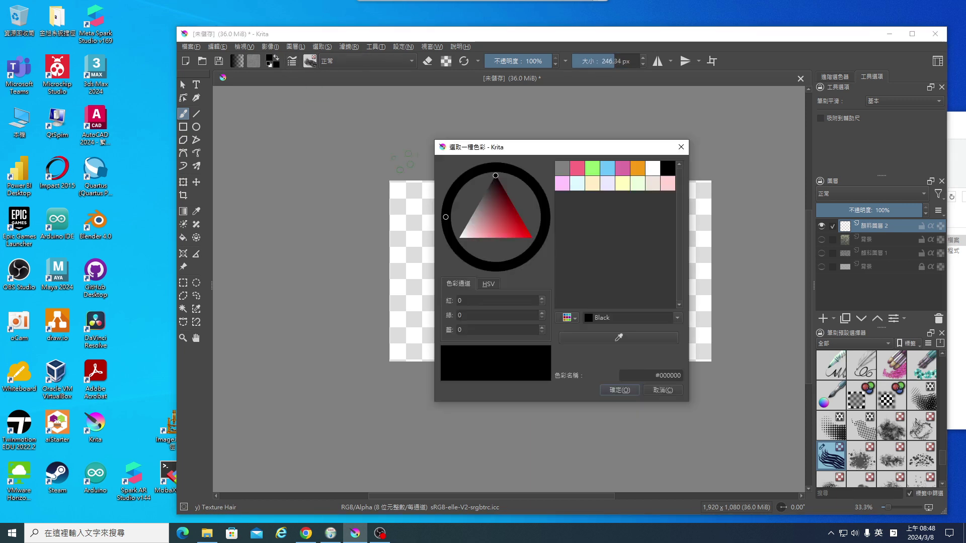
pyautogui.click(503, 221)
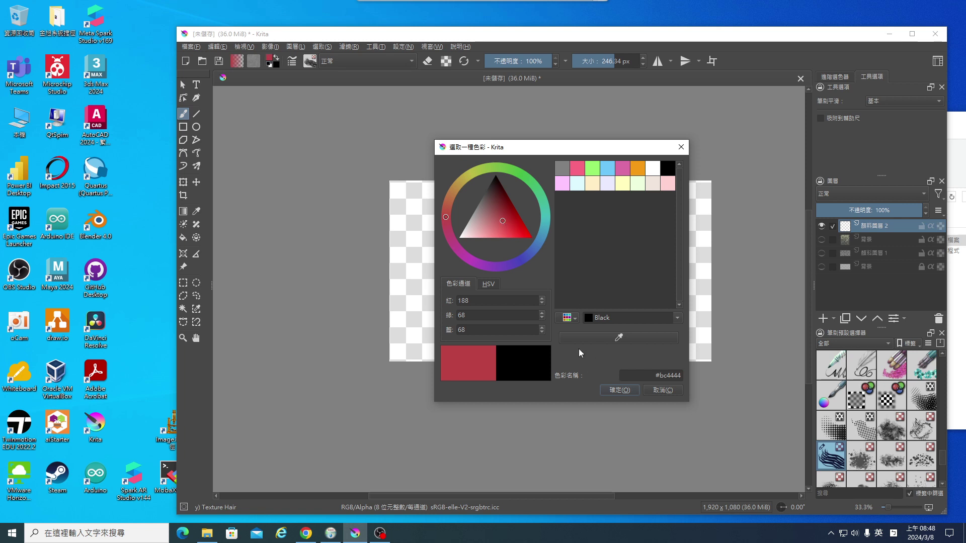
pyautogui.moveTo(504, 220); pyautogui.dragTo(501, 224)
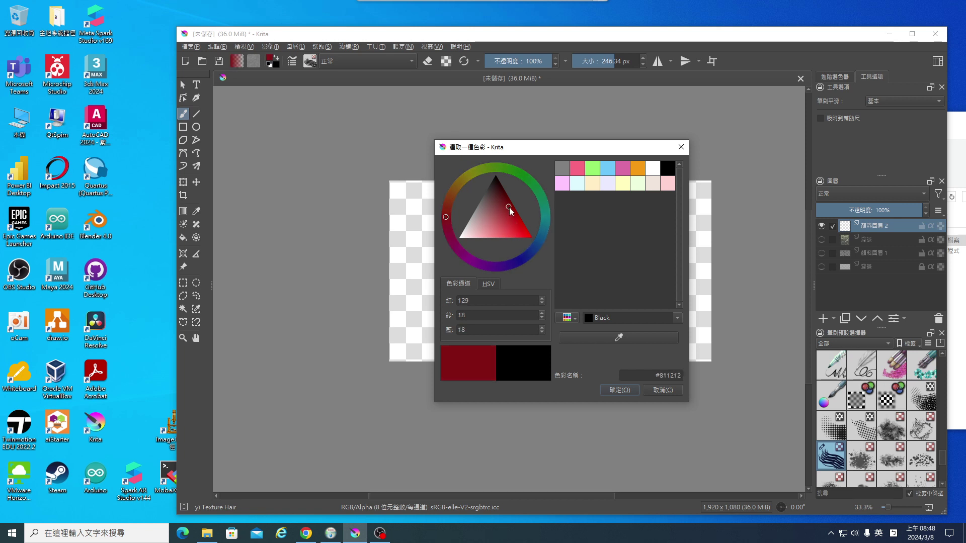
pyautogui.click(521, 259)
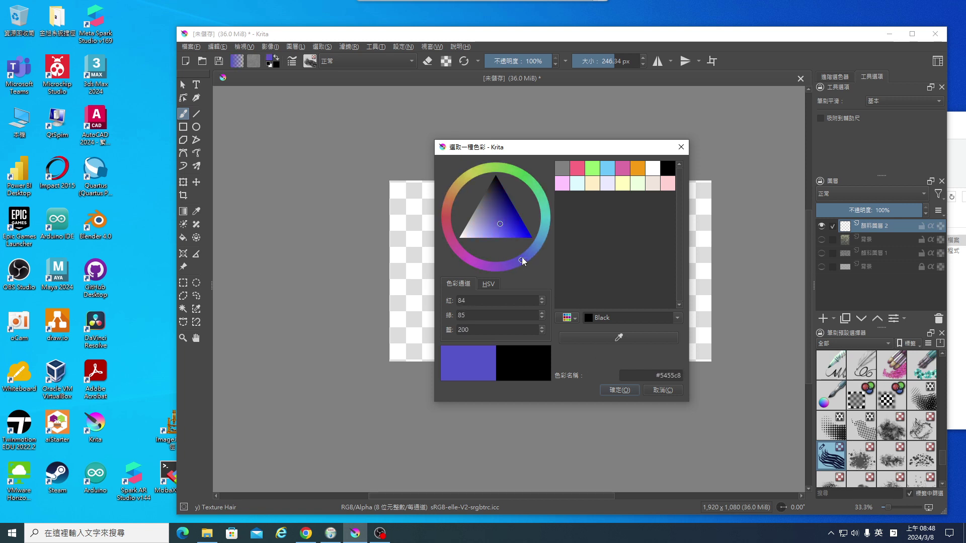
pyautogui.moveTo(500, 225); pyautogui.dragTo(497, 220)
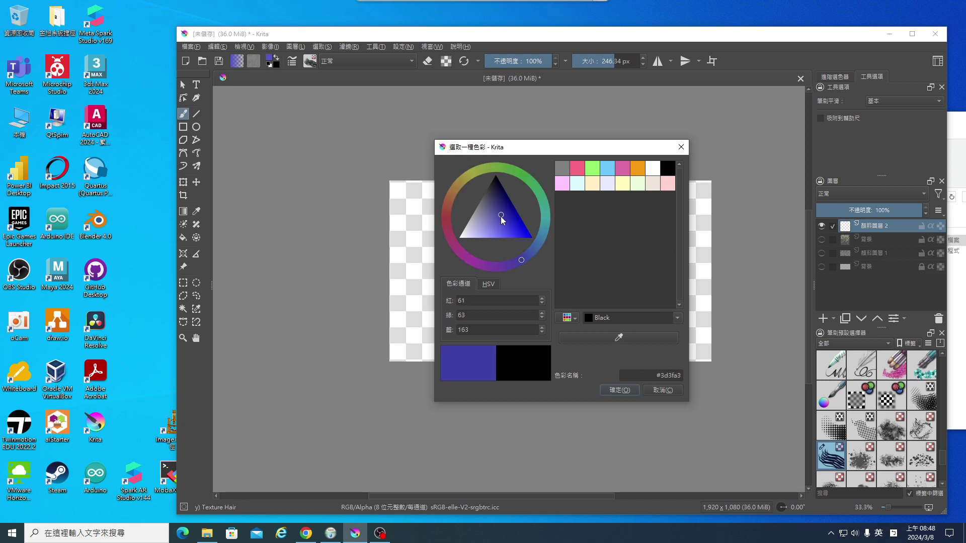
pyautogui.click(618, 391)
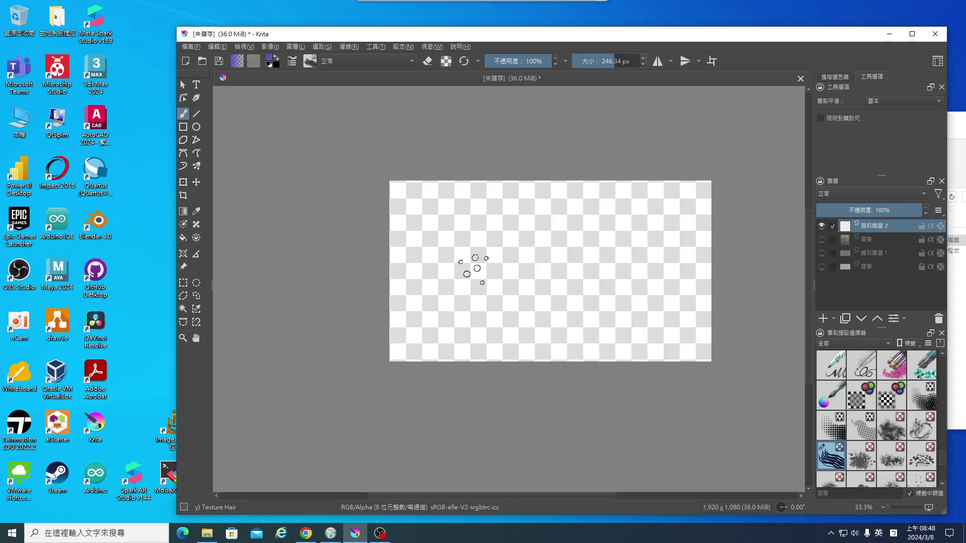
# Scribble blue hair strokes across the centre and along the top, right, bottom and left edges
pyautogui.moveTo(491, 215)
pyautogui.mouseDown()
pyautogui.moveTo(537, 241)
pyautogui.moveTo(578, 221)
pyautogui.mouseUp()
pyautogui.moveTo(597, 173); pyautogui.dragTo(570, 209)
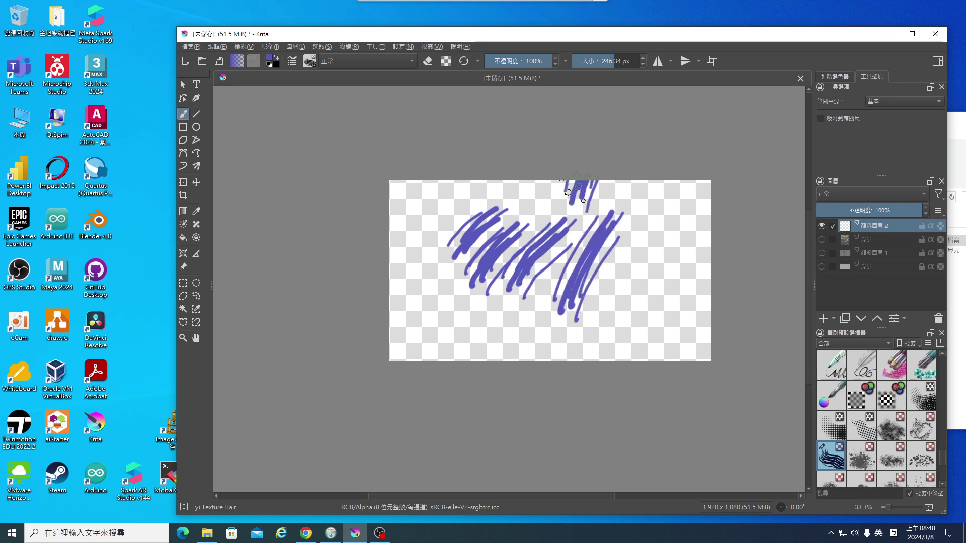
pyautogui.moveTo(547, 174); pyautogui.dragTo(510, 201)
pyautogui.moveTo(659, 194); pyautogui.dragTo(641, 238)
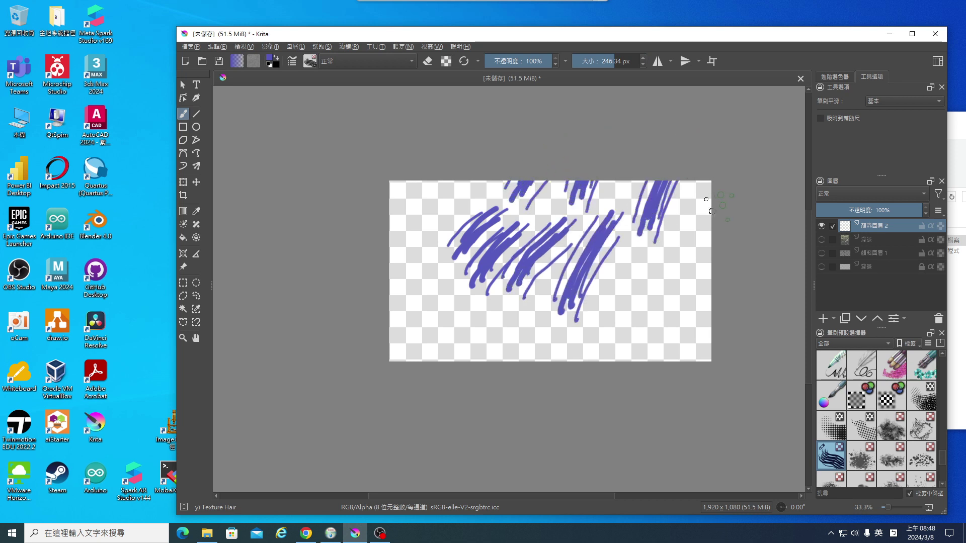
pyautogui.moveTo(707, 198); pyautogui.dragTo(687, 242)
pyautogui.moveTo(709, 277); pyautogui.dragTo(663, 309)
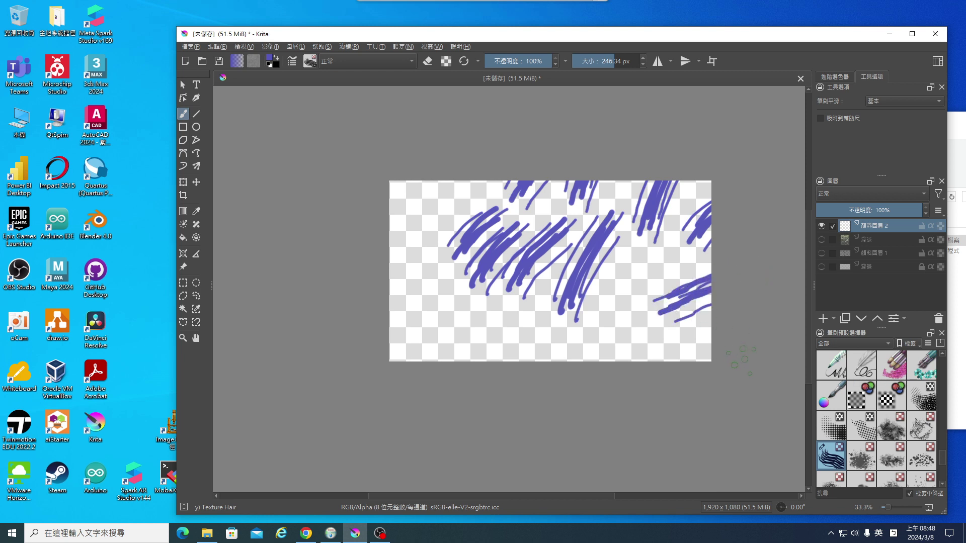
pyautogui.moveTo(735, 358)
pyautogui.mouseDown()
pyautogui.moveTo(664, 353)
pyautogui.moveTo(604, 372)
pyautogui.mouseUp()
pyautogui.moveTo(528, 339)
pyautogui.mouseDown()
pyautogui.moveTo(516, 365)
pyautogui.moveTo(427, 362)
pyautogui.mouseUp()
pyautogui.moveTo(413, 306); pyautogui.dragTo(384, 327)
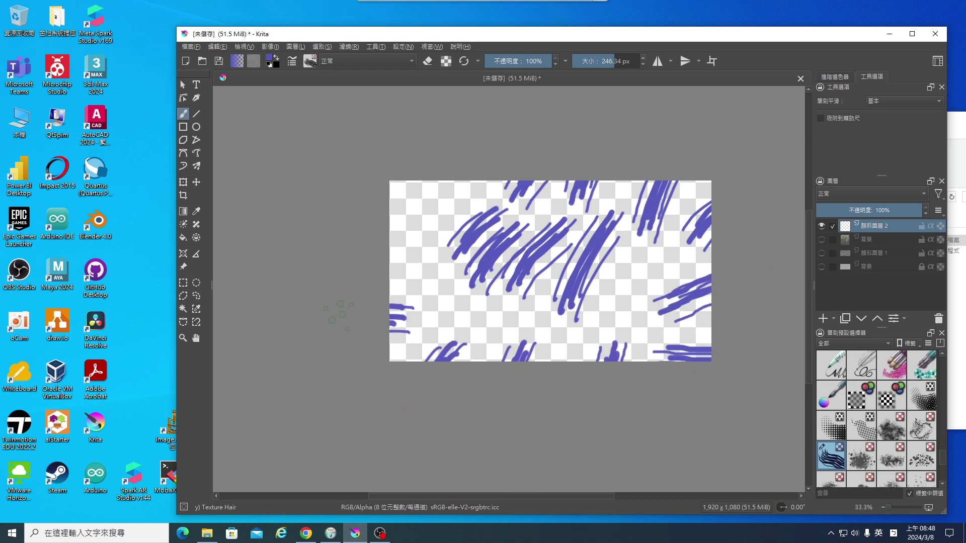
pyautogui.moveTo(415, 240)
pyautogui.mouseDown()
pyautogui.moveTo(385, 254)
pyautogui.moveTo(385, 268)
pyautogui.mouseUp()
pyautogui.moveTo(417, 187)
pyautogui.mouseDown()
pyautogui.moveTo(384, 196)
pyautogui.moveTo(384, 217)
pyautogui.mouseUp()
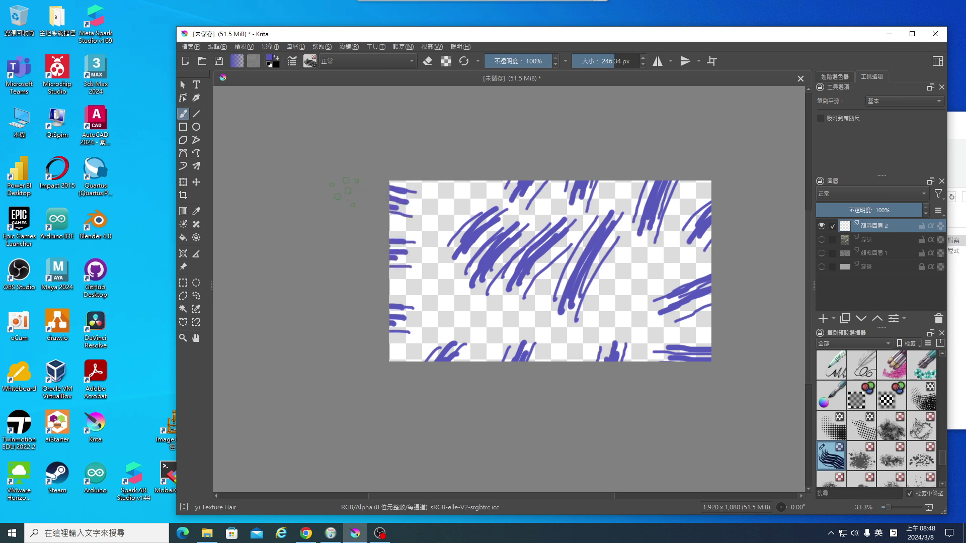
pyautogui.click(196, 182)
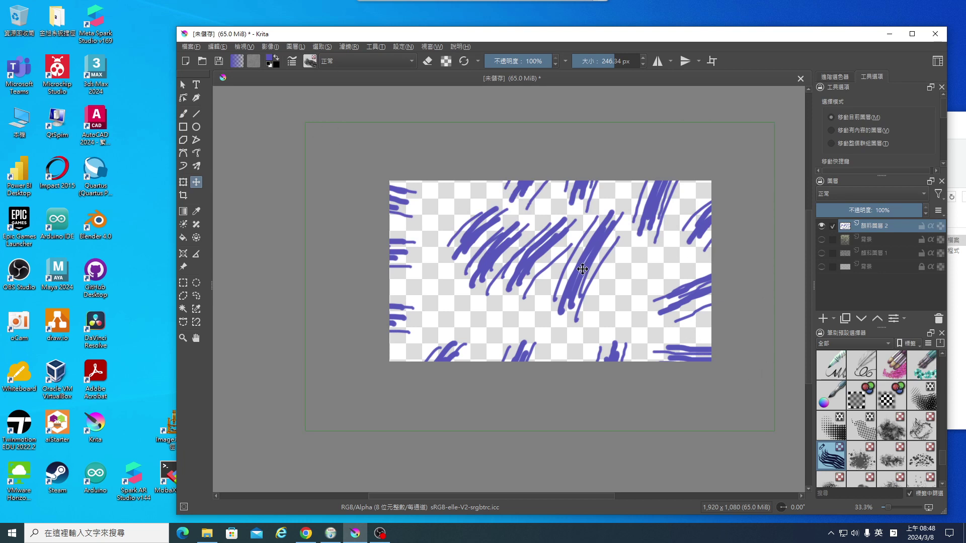
# Shift the blue stroke layer right and down, then drag lower corners into a perspective warp
pyautogui.moveTo(583, 270); pyautogui.dragTo(628, 281)
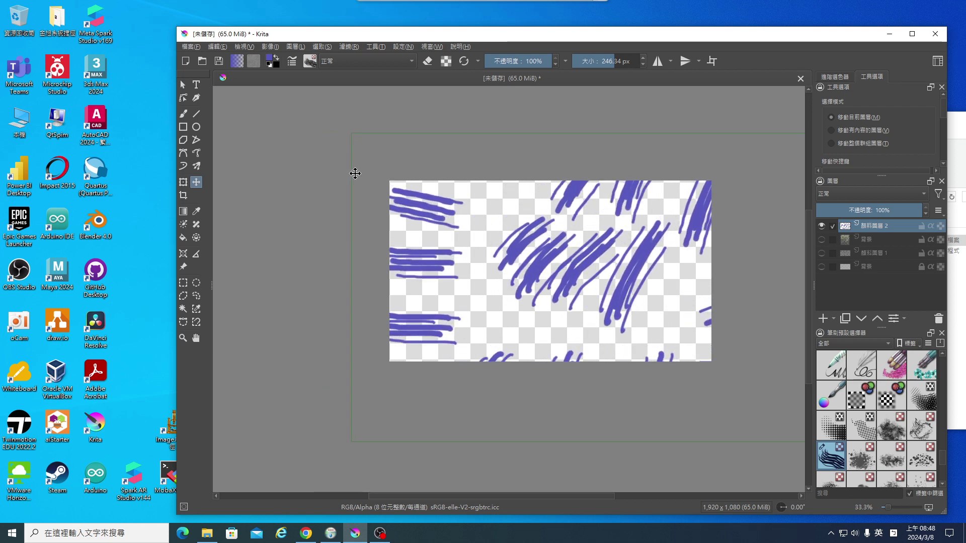
pyautogui.click(181, 185)
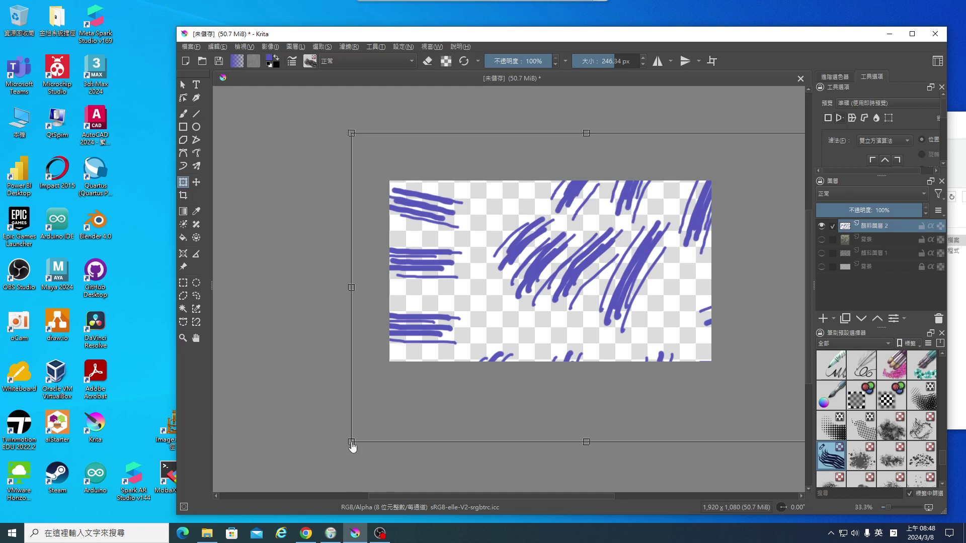
pyautogui.moveTo(352, 445)
pyautogui.mouseDown()
pyautogui.moveTo(366, 403)
pyautogui.moveTo(354, 405)
pyautogui.mouseUp()
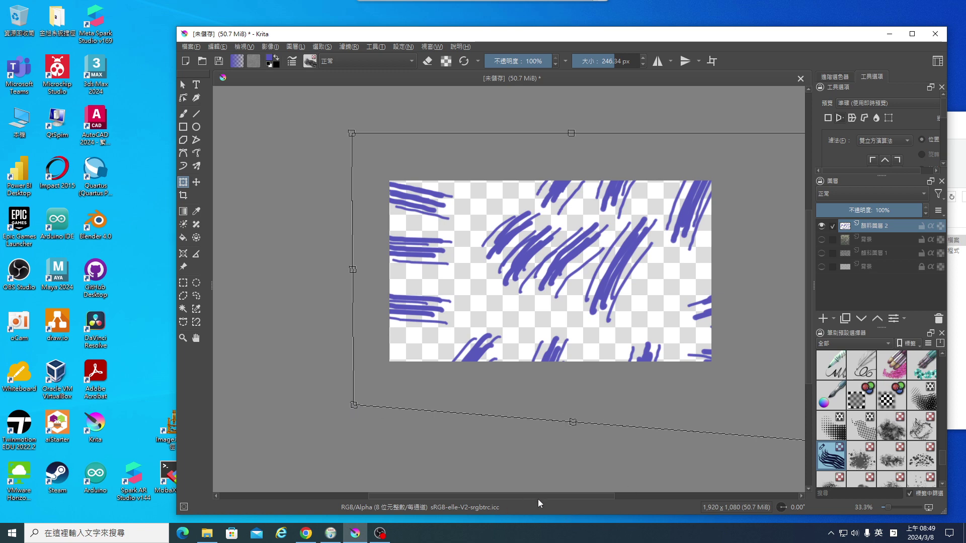
pyautogui.moveTo(539, 497); pyautogui.dragTo(604, 482)
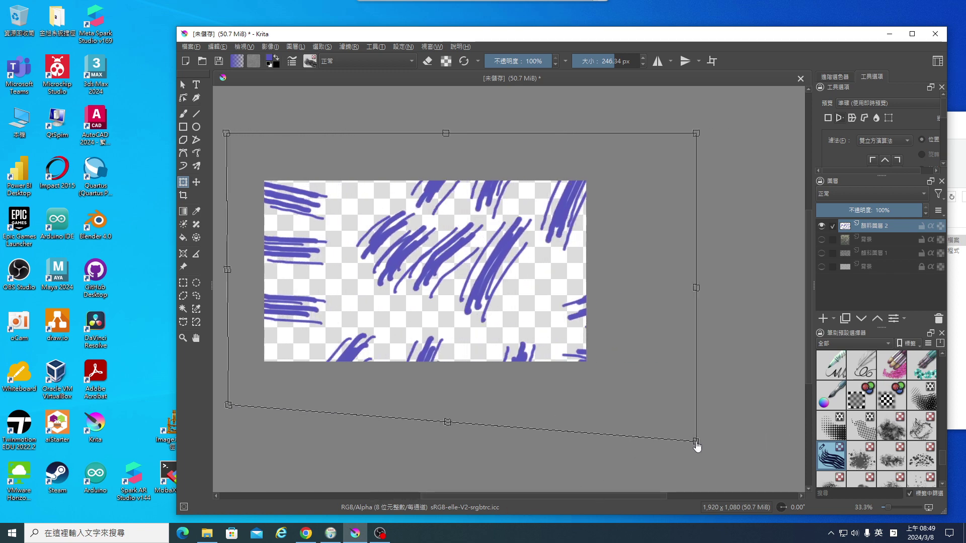
pyautogui.moveTo(692, 440); pyautogui.dragTo(580, 375)
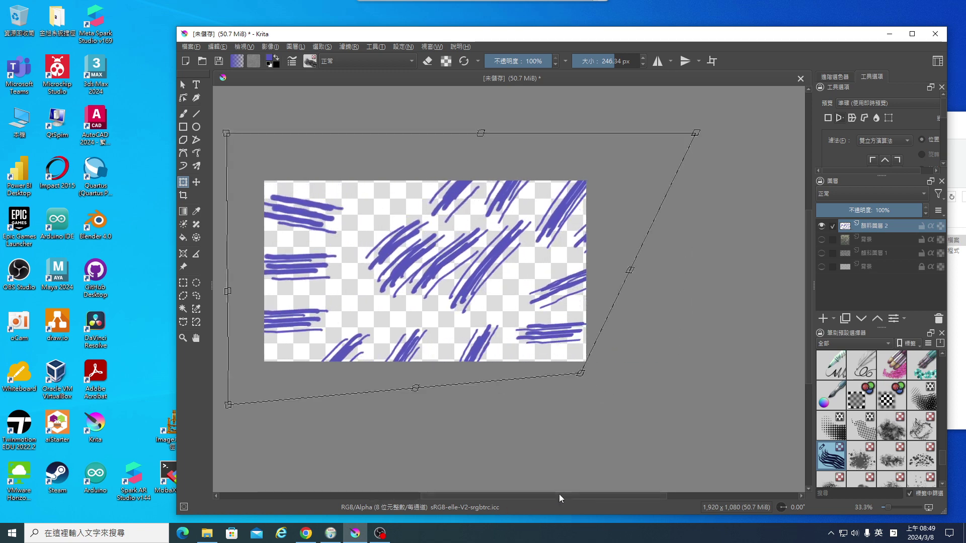
# Adjust the lower-left and upper-left perspective corners, then exit the transform with Escape
pyautogui.moveTo(559, 494); pyautogui.dragTo(509, 488)
pyautogui.moveTo(345, 404); pyautogui.dragTo(381, 367)
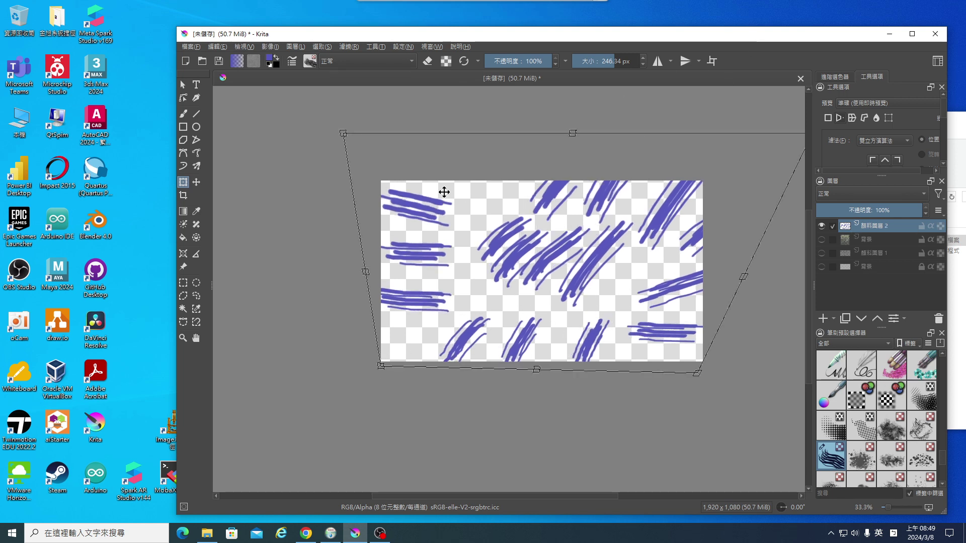
pyautogui.moveTo(341, 135); pyautogui.dragTo(305, 128)
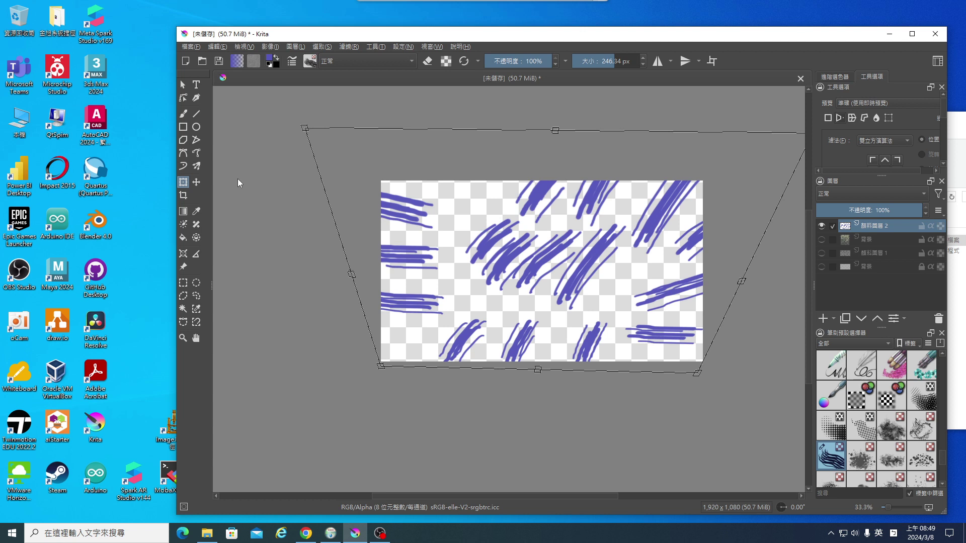
pyautogui.press('Escape')
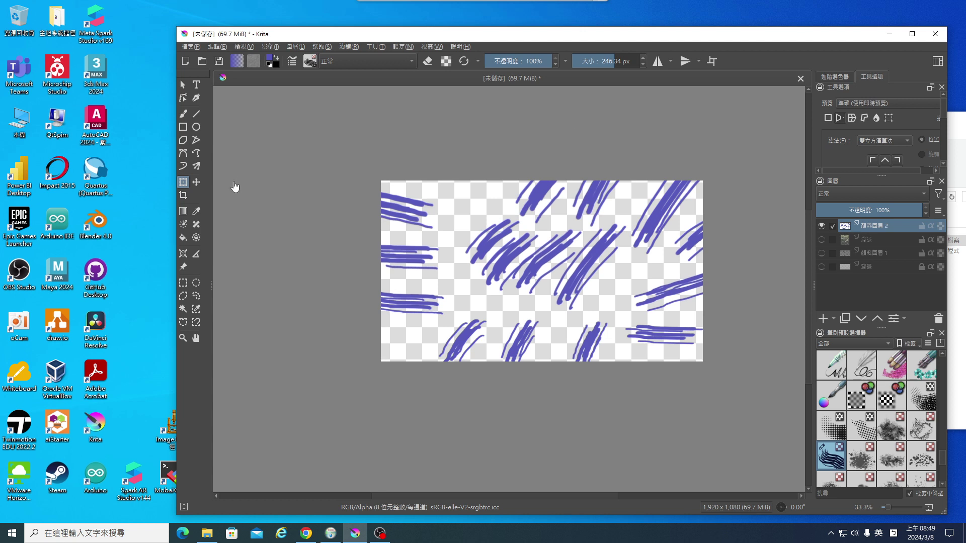
pyautogui.click(198, 182)
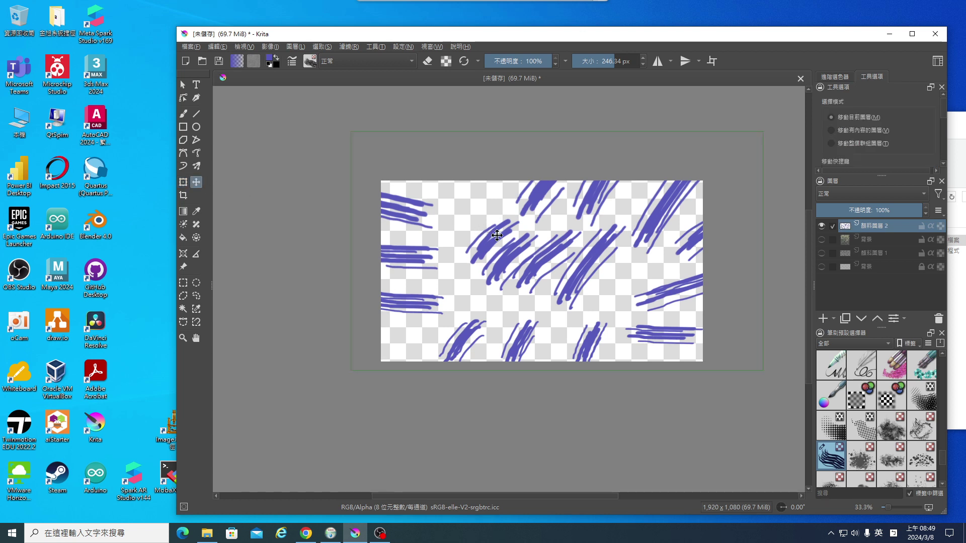
pyautogui.click(183, 183)
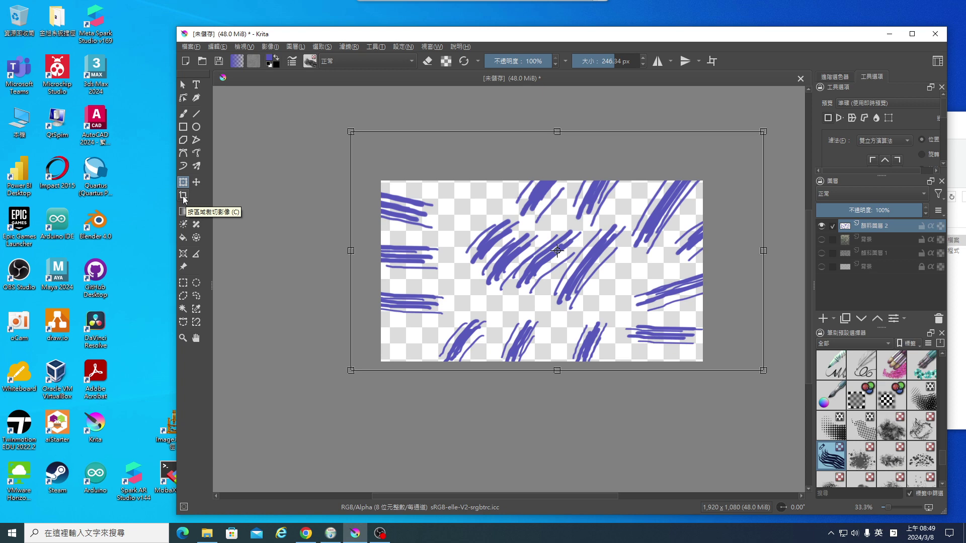
# Crop the blue stroke layer to 1611 px wide, then make the forest photo layer visible
pyautogui.click(184, 198)
pyautogui.click(512, 254)
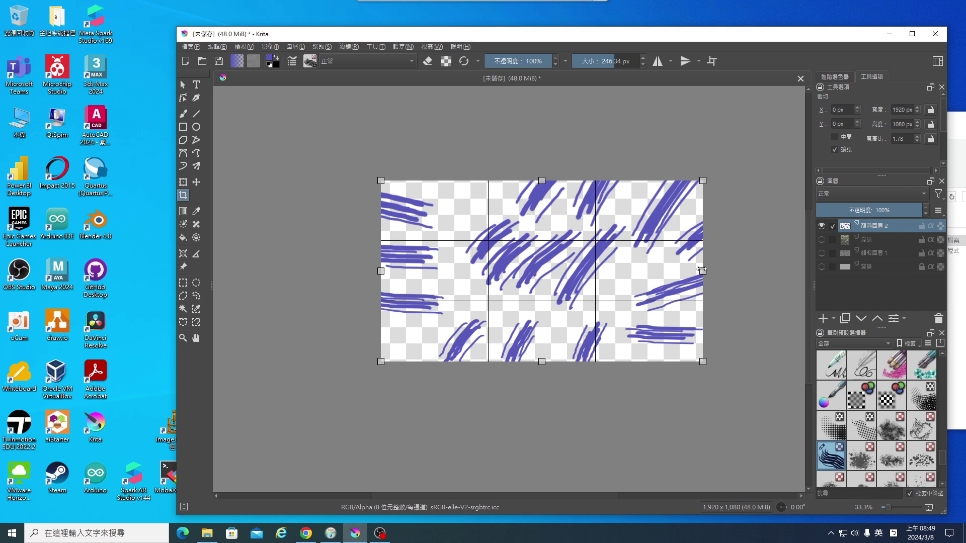
pyautogui.moveTo(702, 271); pyautogui.dragTo(651, 271)
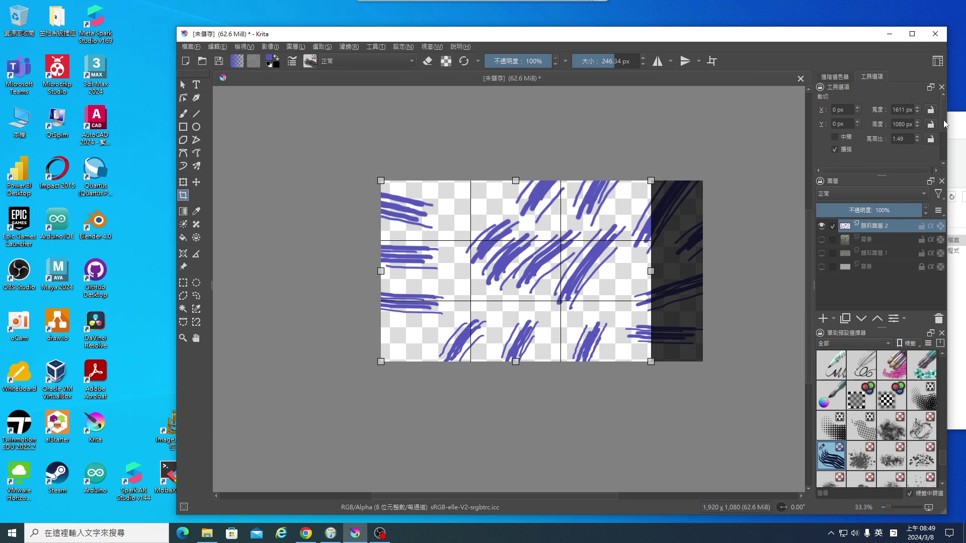
pyautogui.moveTo(943, 126); pyautogui.dragTo(945, 152)
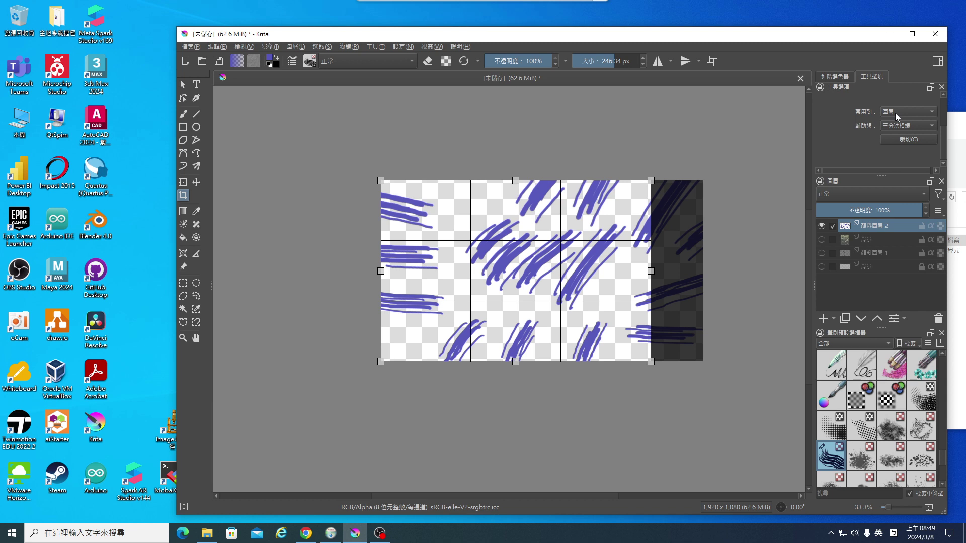
pyautogui.click(899, 139)
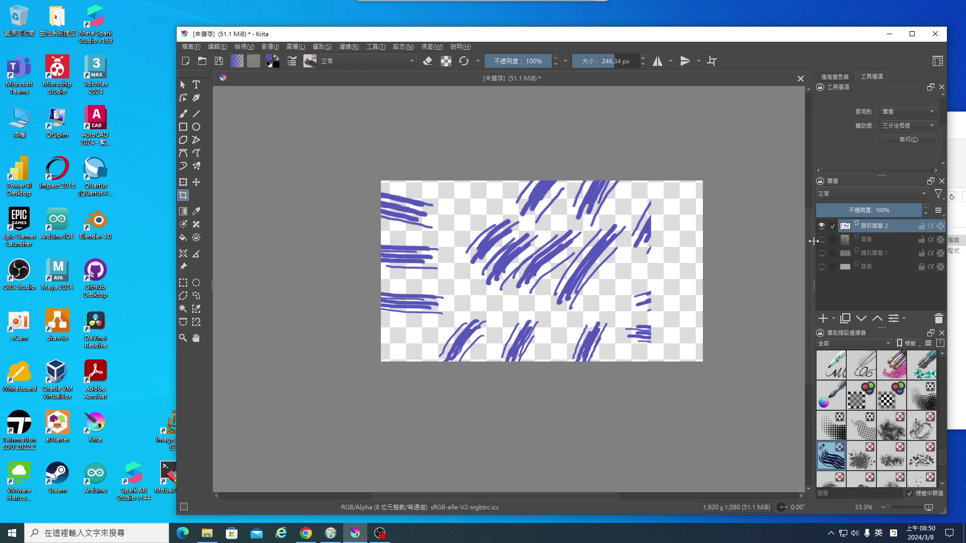
pyautogui.click(821, 239)
pyautogui.click(822, 254)
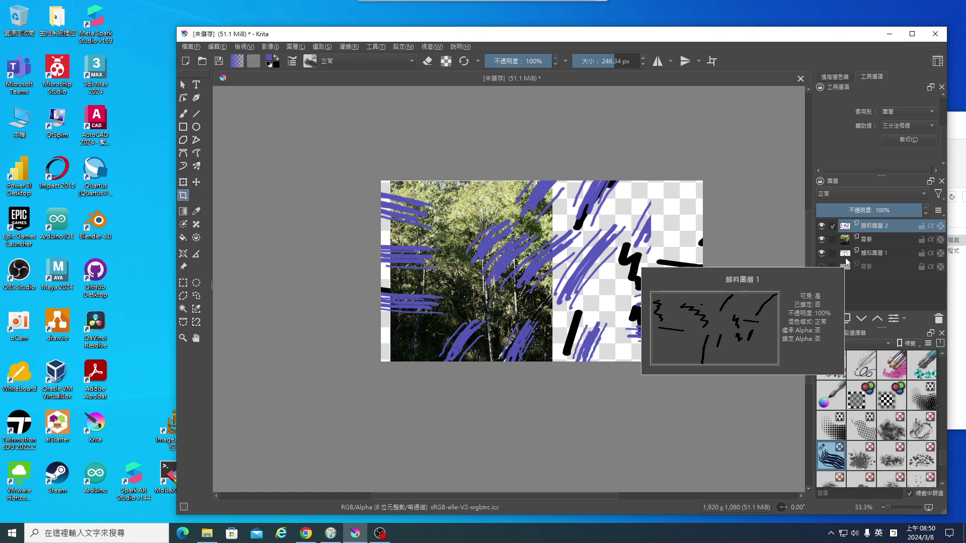
pyautogui.click(932, 111)
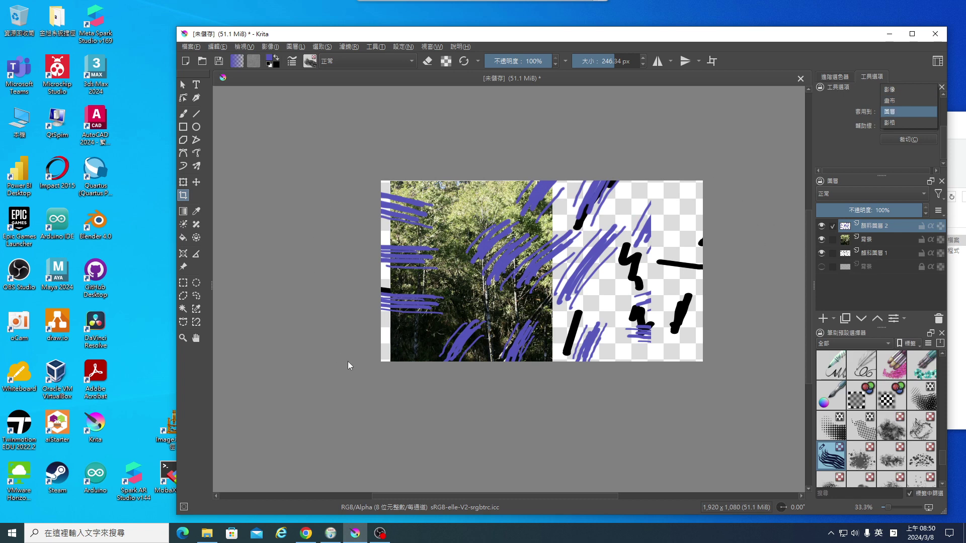
pyautogui.click(761, 190)
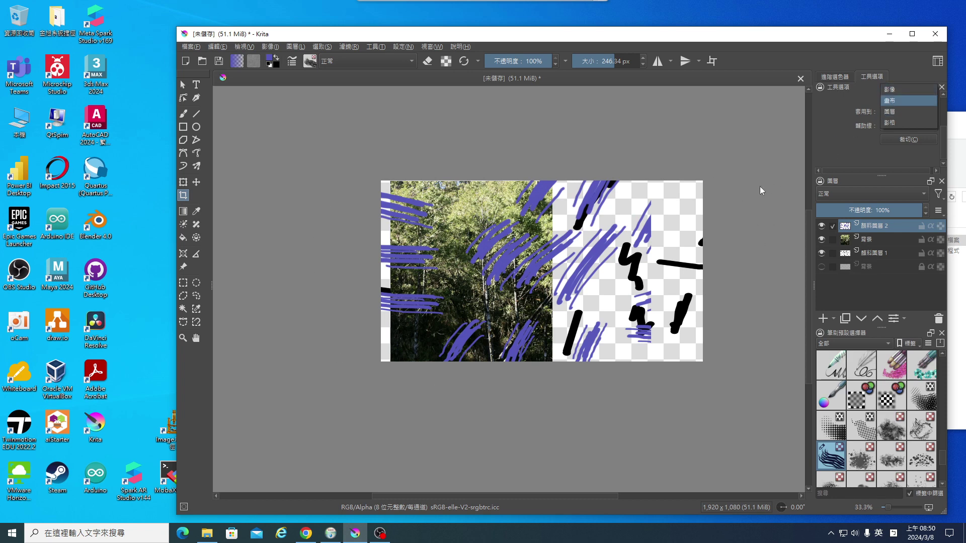
pyautogui.click(741, 192)
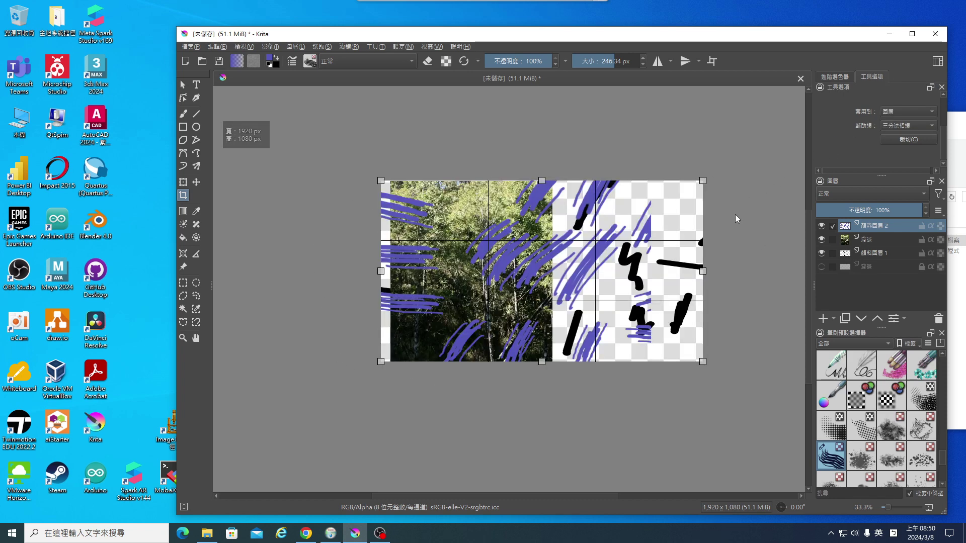
pyautogui.click(272, 190)
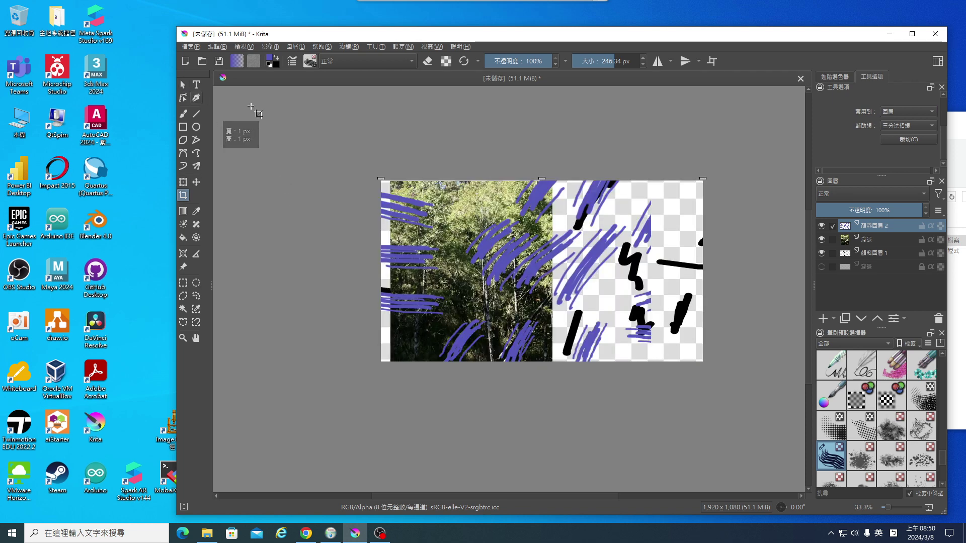
pyautogui.click(308, 131)
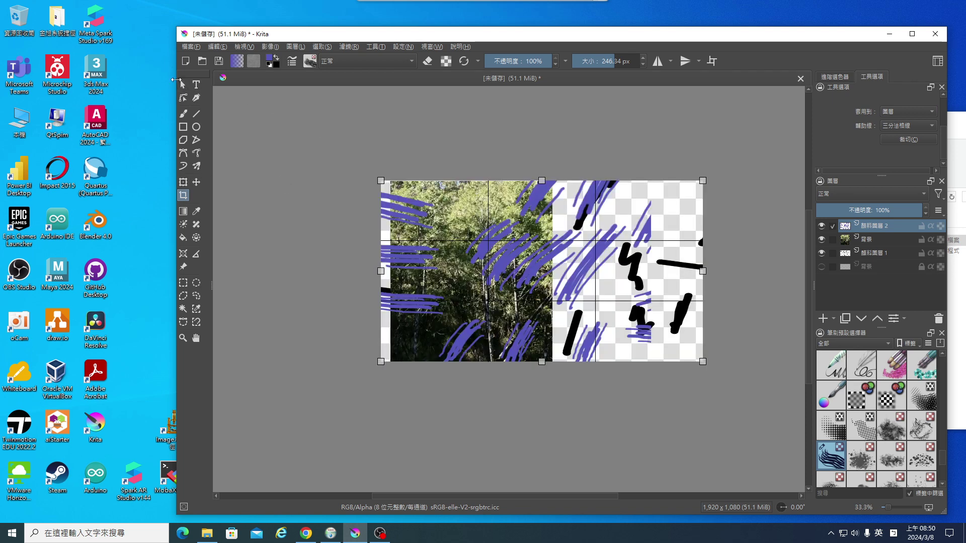
pyautogui.click(183, 85)
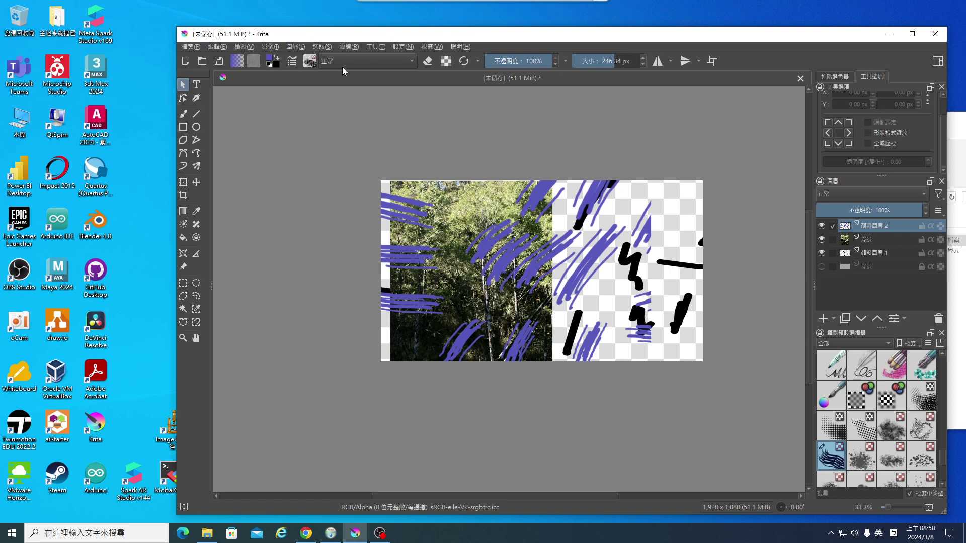
# Resize the canvas to about 2012 × 1132 px with ratio locked and the centre anchor
pyautogui.click(271, 47)
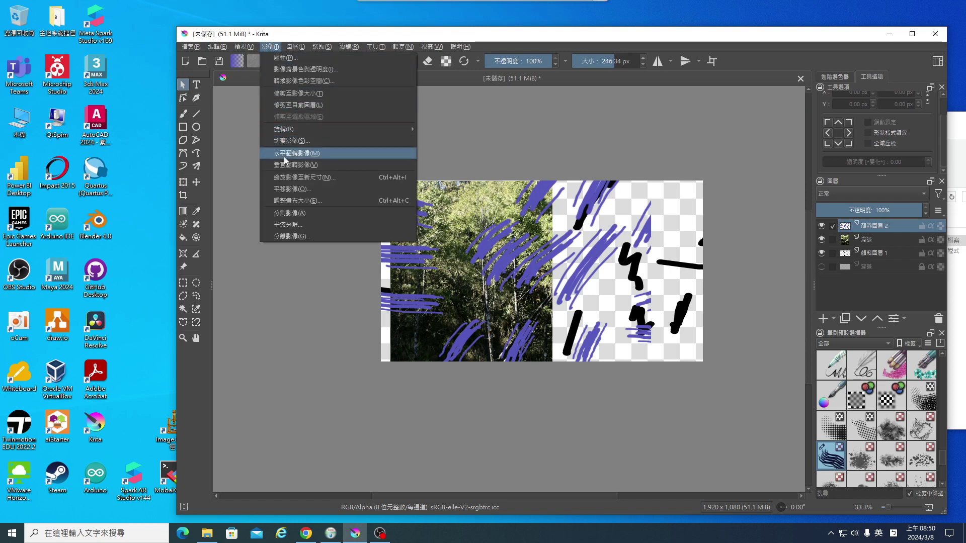
pyautogui.click(291, 204)
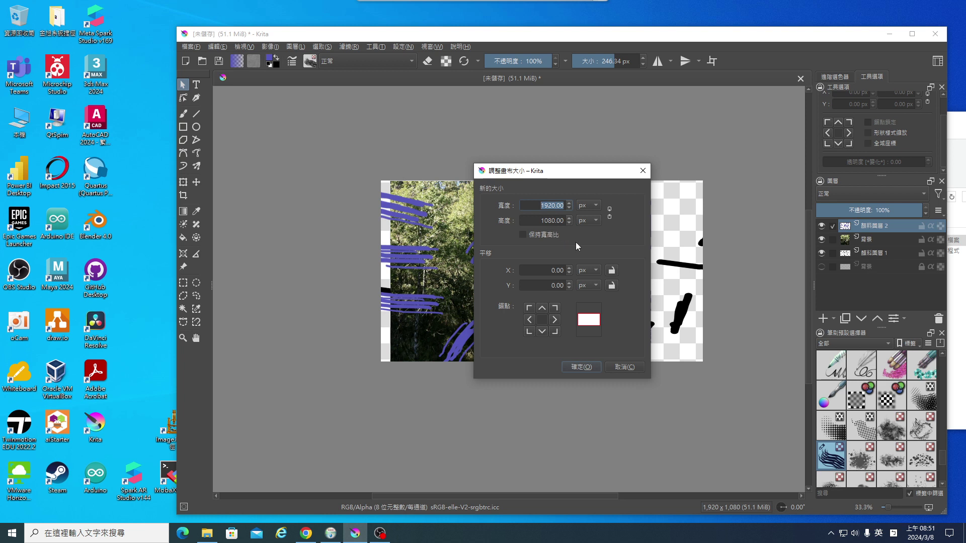
pyautogui.click(569, 204)
pyautogui.click(569, 203)
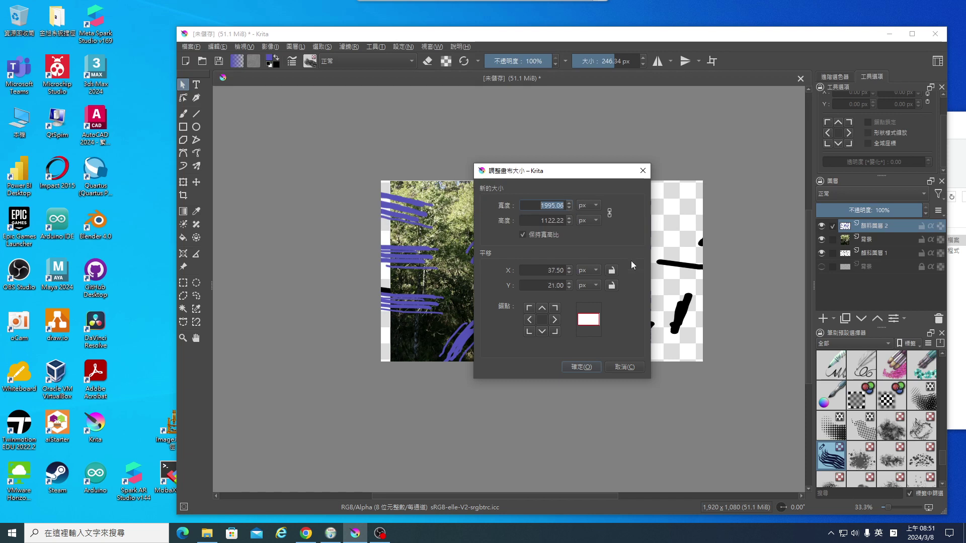
pyautogui.click(568, 203)
pyautogui.click(541, 322)
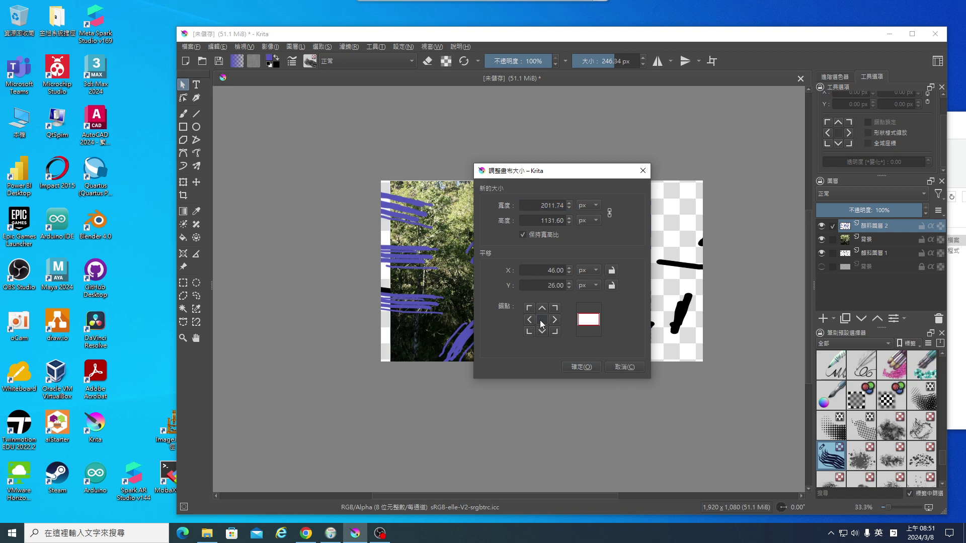
pyautogui.click(580, 368)
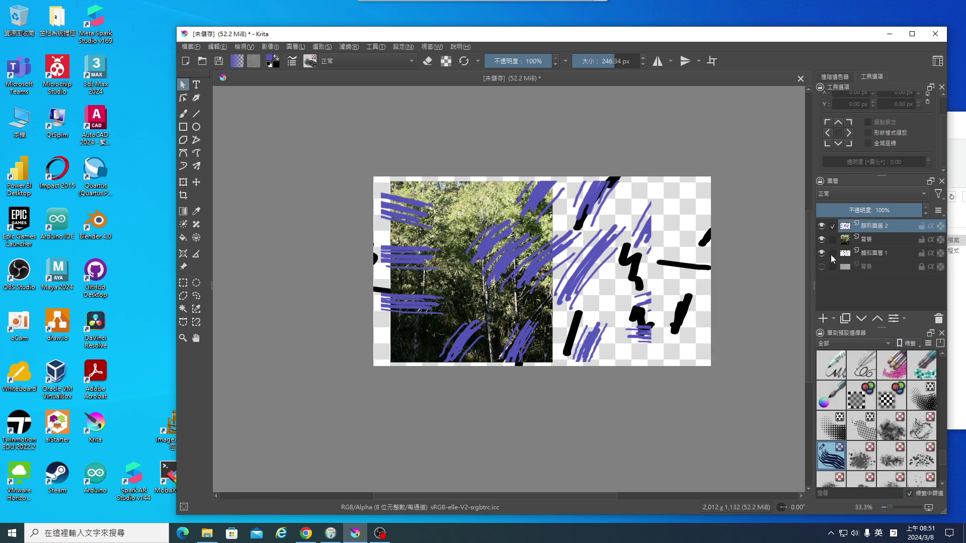
# Select the forest photo layer, hide the purple-stroke layer, and paint three purple hatching strokes near the upper-right edge
pyautogui.click(865, 241)
pyautogui.click(822, 226)
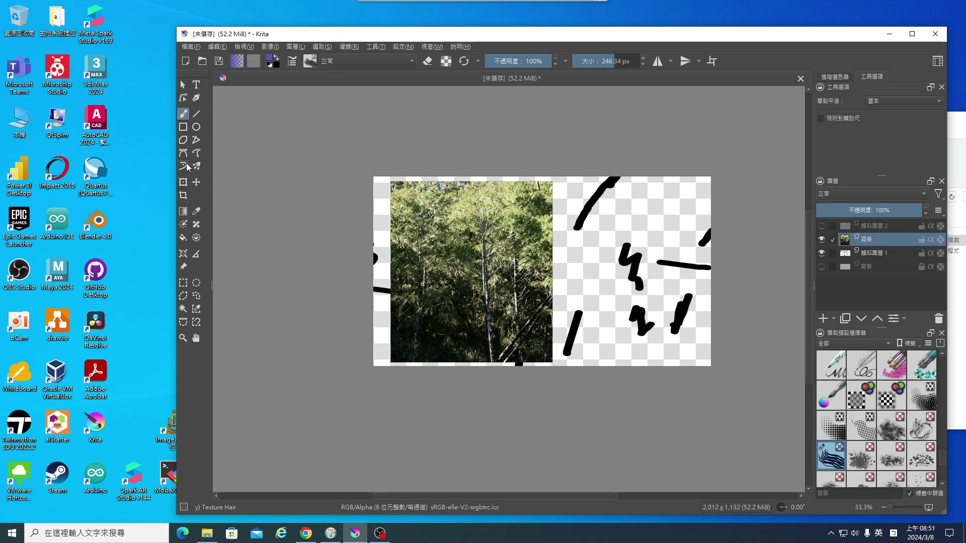
pyautogui.click(195, 183)
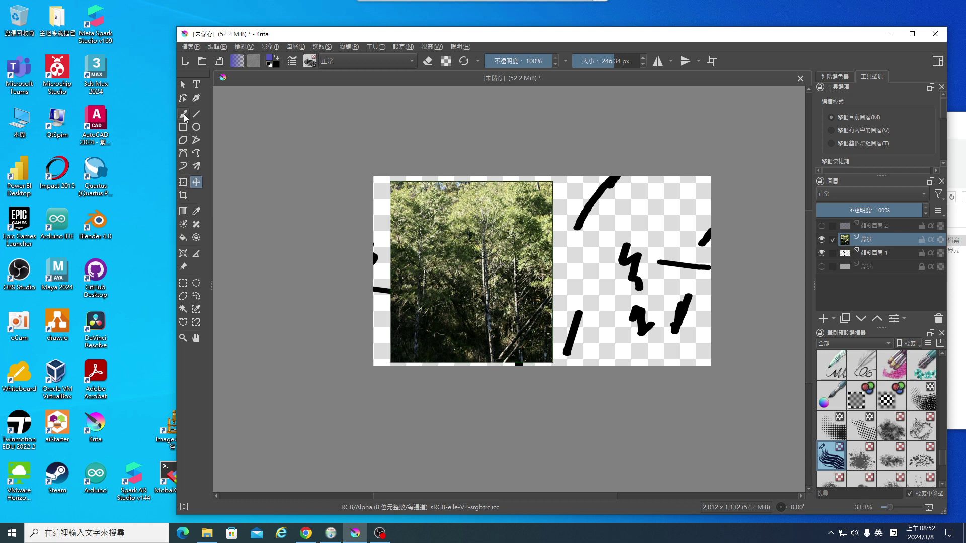
pyautogui.click(183, 114)
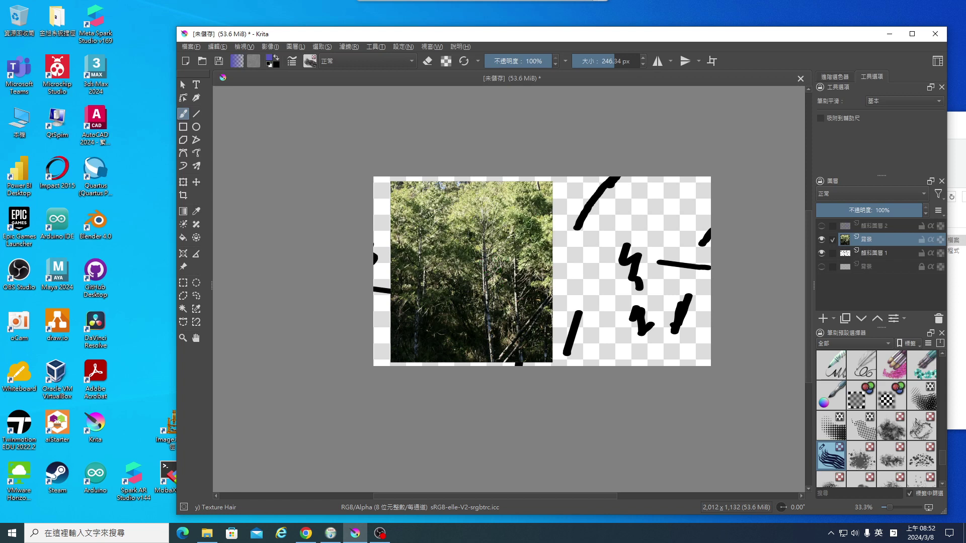
pyautogui.moveTo(512, 219); pyautogui.dragTo(566, 196)
pyautogui.moveTo(528, 242); pyautogui.dragTo(571, 219)
pyautogui.moveTo(550, 262)
pyautogui.mouseDown()
pyautogui.moveTo(567, 243)
pyautogui.moveTo(563, 271)
pyautogui.moveTo(513, 307)
pyautogui.moveTo(558, 312)
pyautogui.mouseUp()
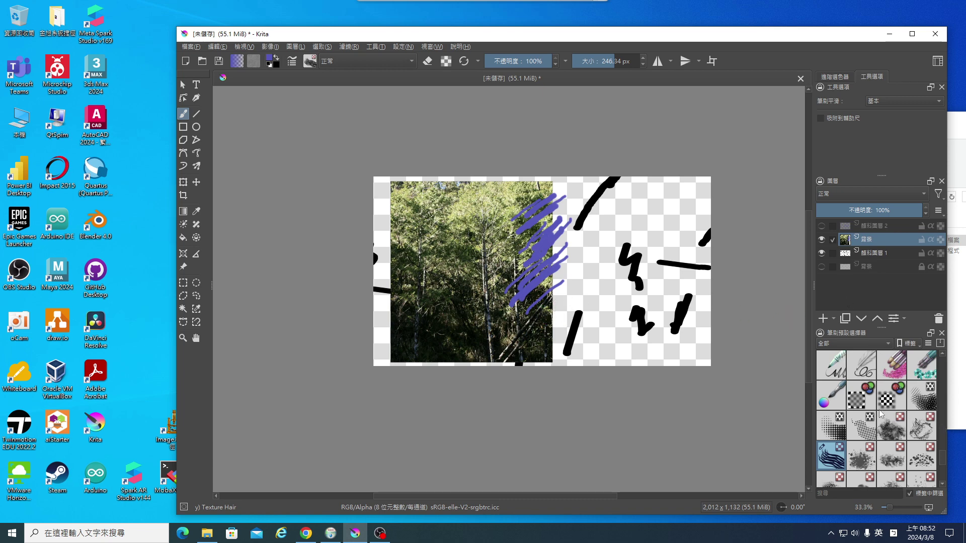
# With the Basic-1 preset, paint a large loop with a stem, then hide the black-stroke layer
pyautogui.scroll(10, 880, 413)
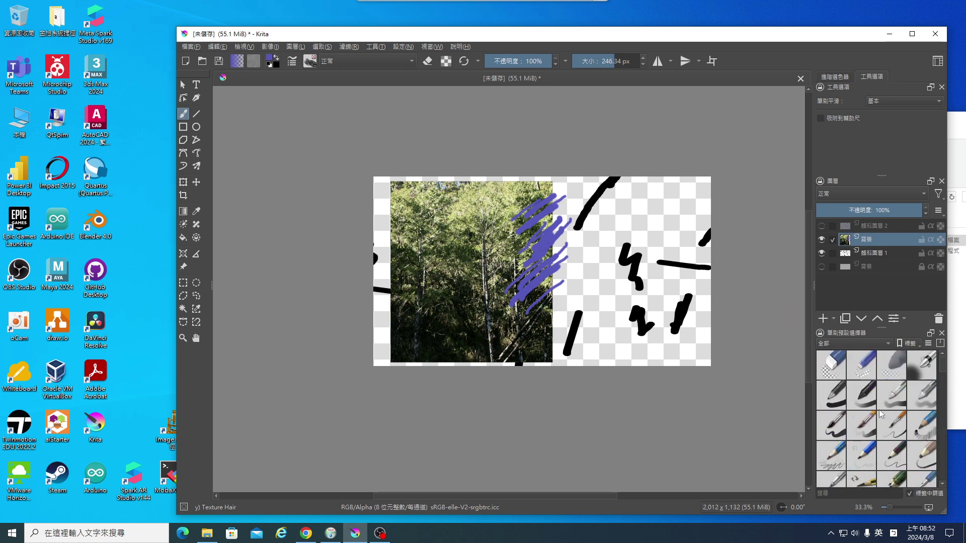
pyautogui.click(832, 399)
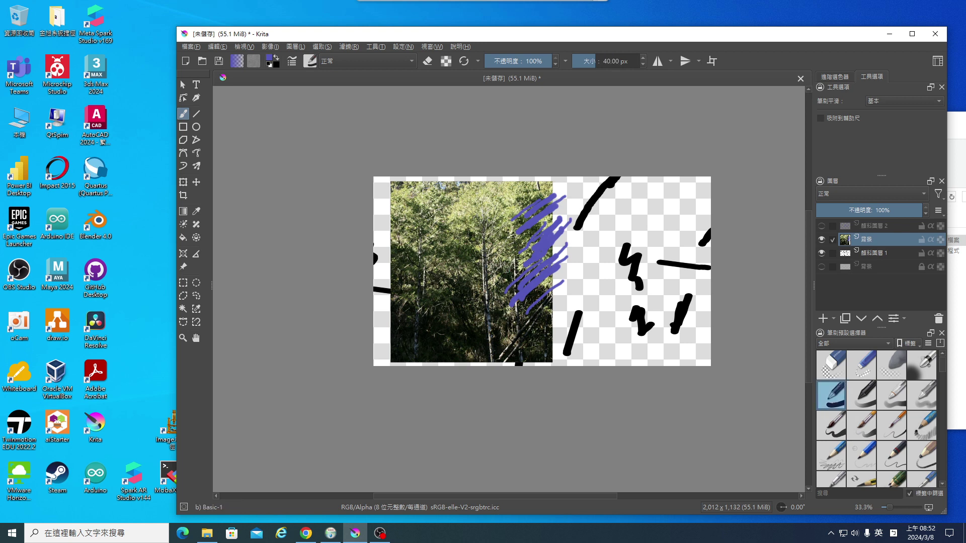
pyautogui.moveTo(516, 261)
pyautogui.mouseDown()
pyautogui.moveTo(541, 218)
pyautogui.moveTo(493, 292)
pyautogui.mouseUp()
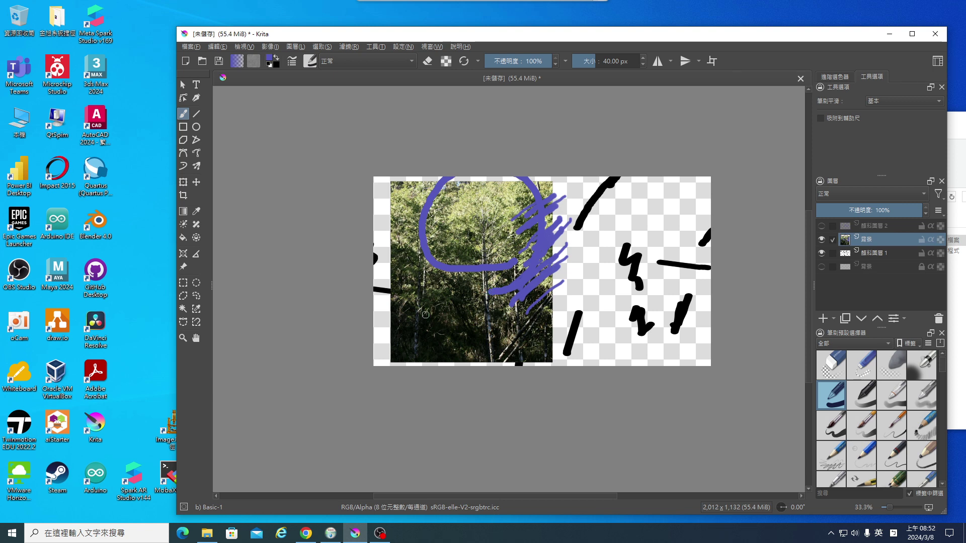
pyautogui.moveTo(441, 351)
pyautogui.mouseDown()
pyautogui.moveTo(465, 268)
pyautogui.moveTo(482, 290)
pyautogui.mouseUp()
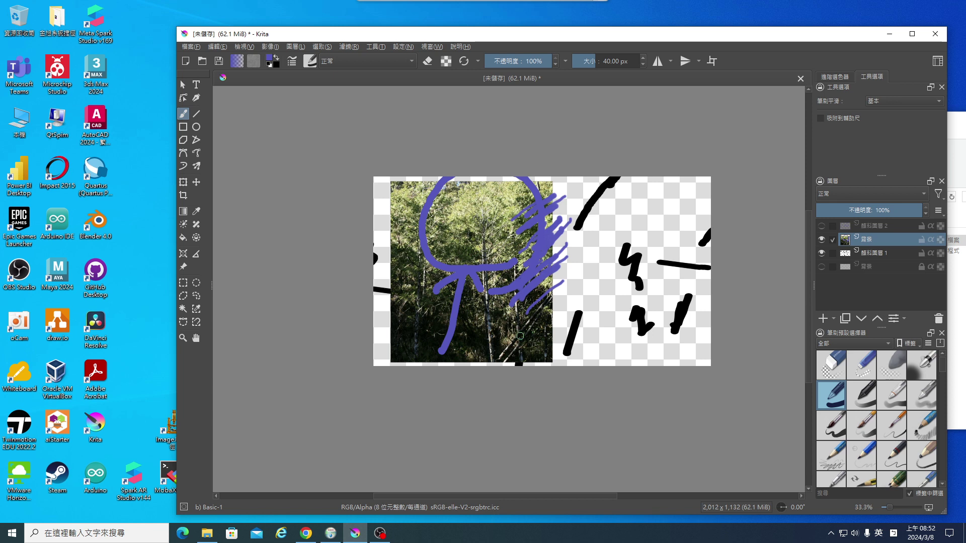
pyautogui.click(820, 253)
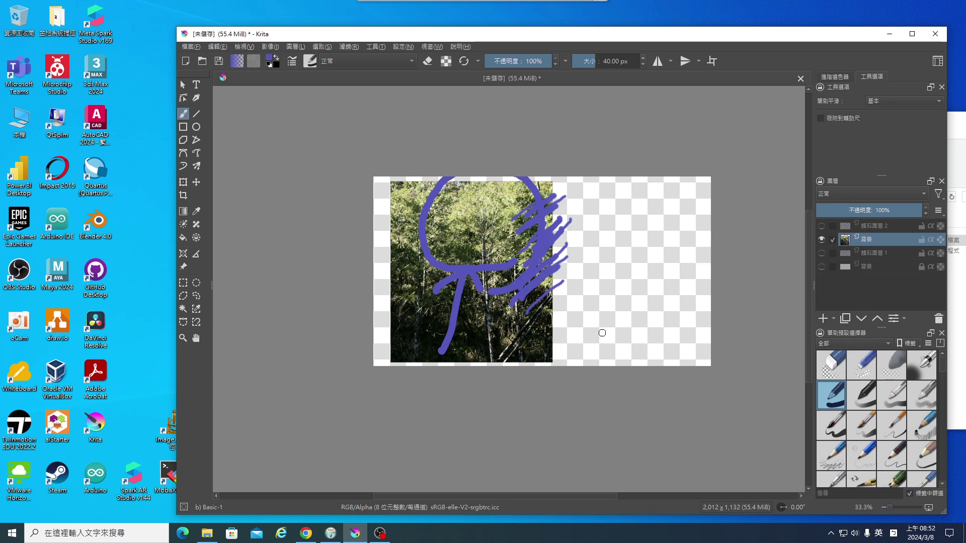
# Choose the checkered brush preset (73% opacity, 60 px) from the Brush Presets docker
pyautogui.click(196, 185)
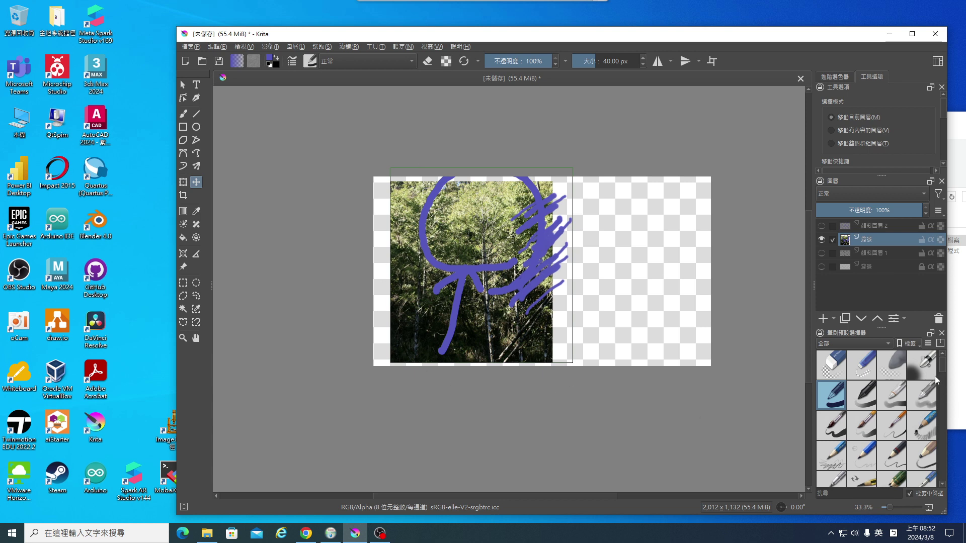
pyautogui.scroll(-2, 883, 400)
pyautogui.scroll(-2, 886, 411)
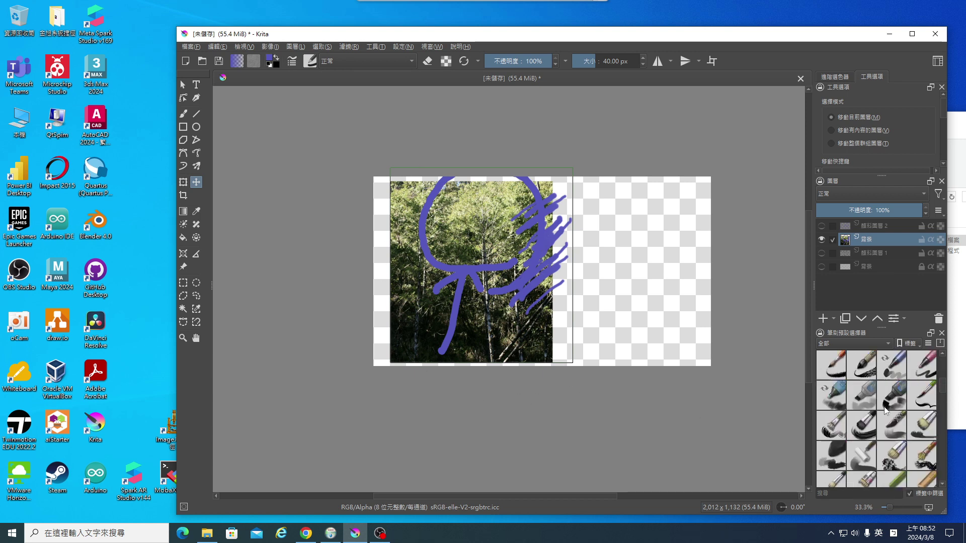
pyautogui.scroll(-3, 886, 411)
pyautogui.scroll(-3, 886, 411)
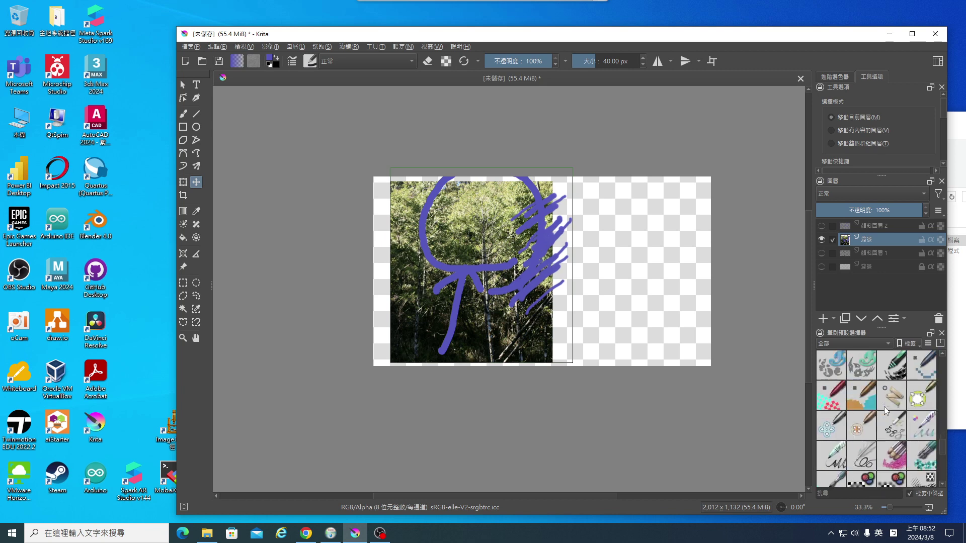
pyautogui.scroll(-3, 886, 411)
pyautogui.scroll(-3, 886, 411)
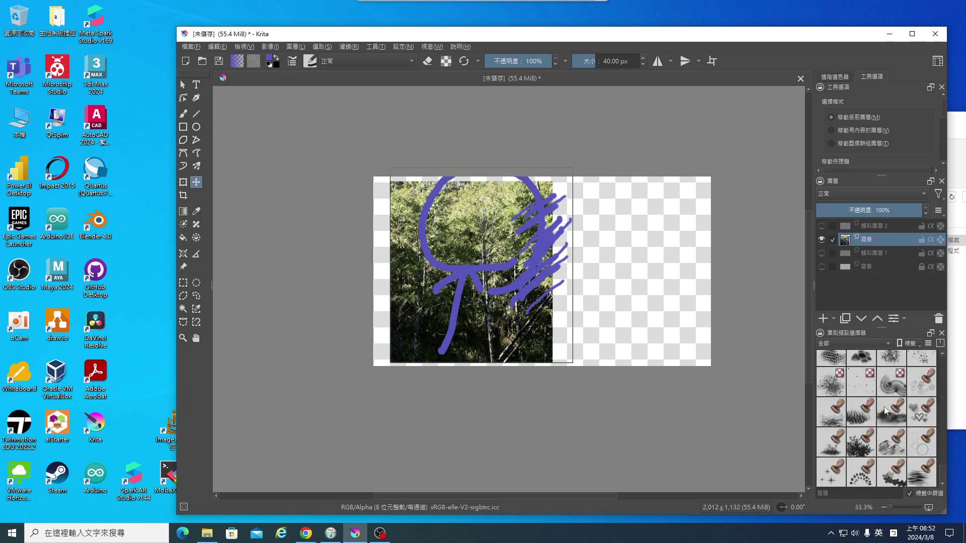
pyautogui.scroll(3, 885, 411)
pyautogui.scroll(2, 885, 411)
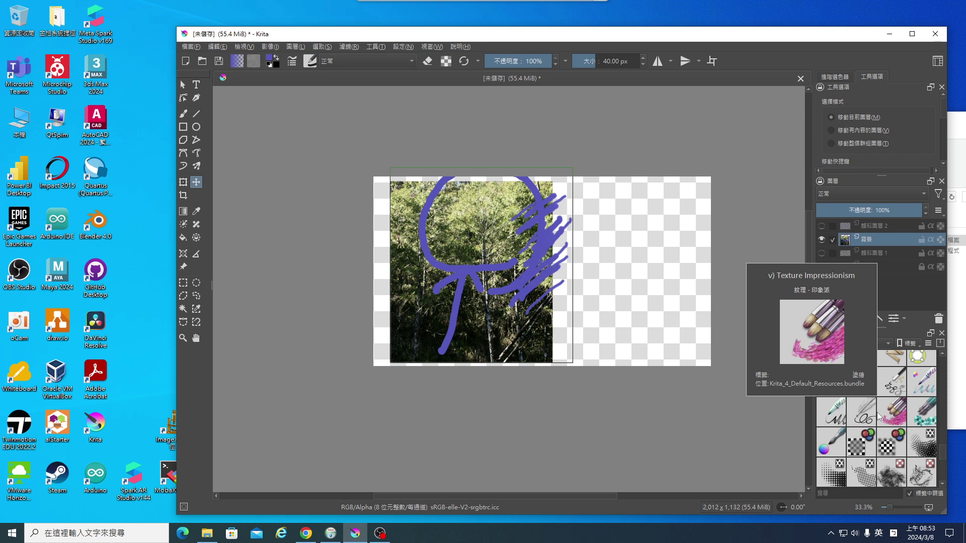
pyautogui.scroll(3, 877, 416)
pyautogui.scroll(-3, 864, 459)
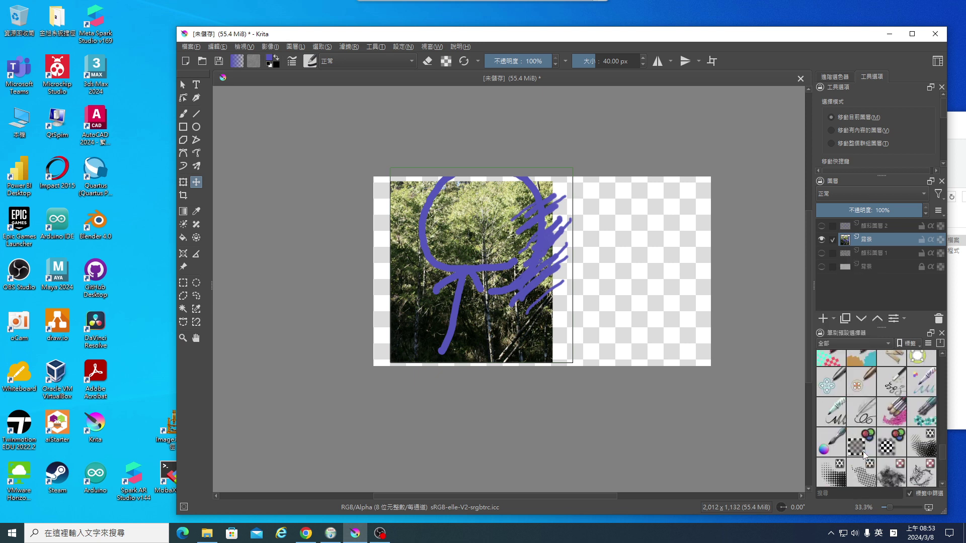
pyautogui.click(897, 439)
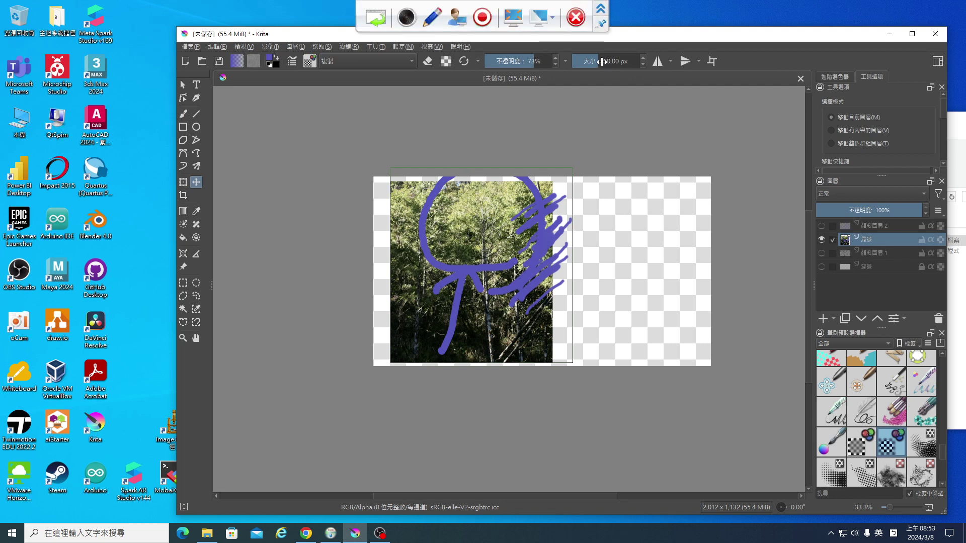
# Enlarge the brush and use freehand painting on the hatching along the photo's right edge
pyautogui.moveTo(602, 61); pyautogui.dragTo(616, 61)
pyautogui.scroll(2, 629, 319)
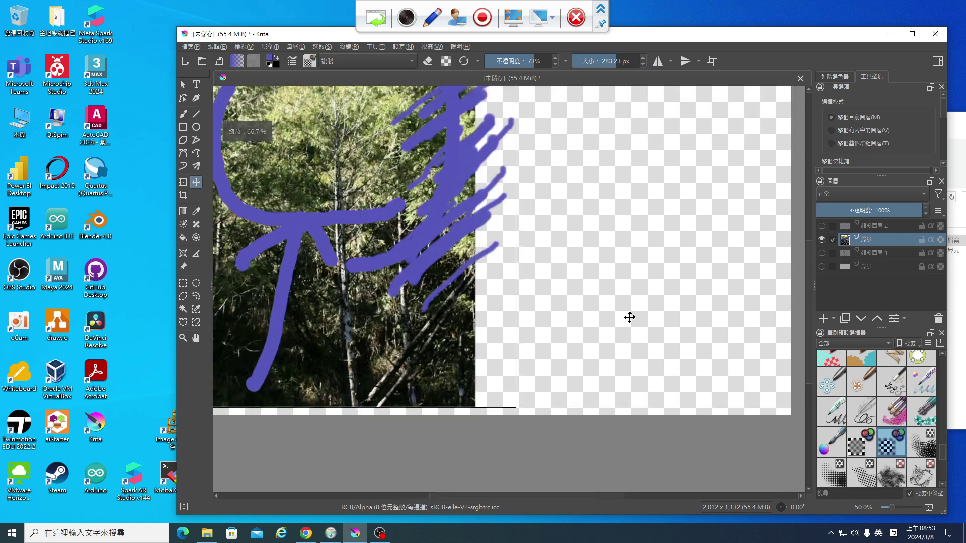
pyautogui.scroll(1, 352, 357)
pyautogui.press(']')
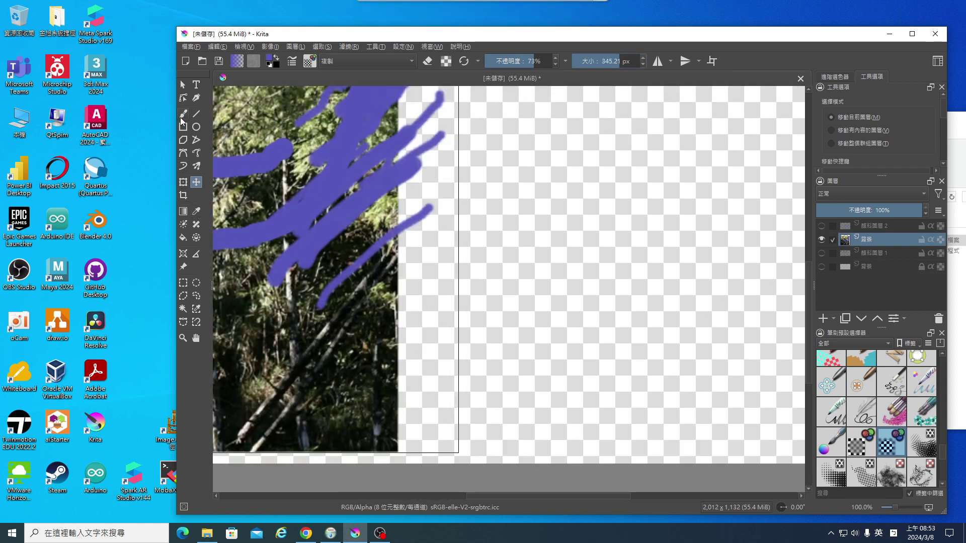
pyautogui.click(183, 114)
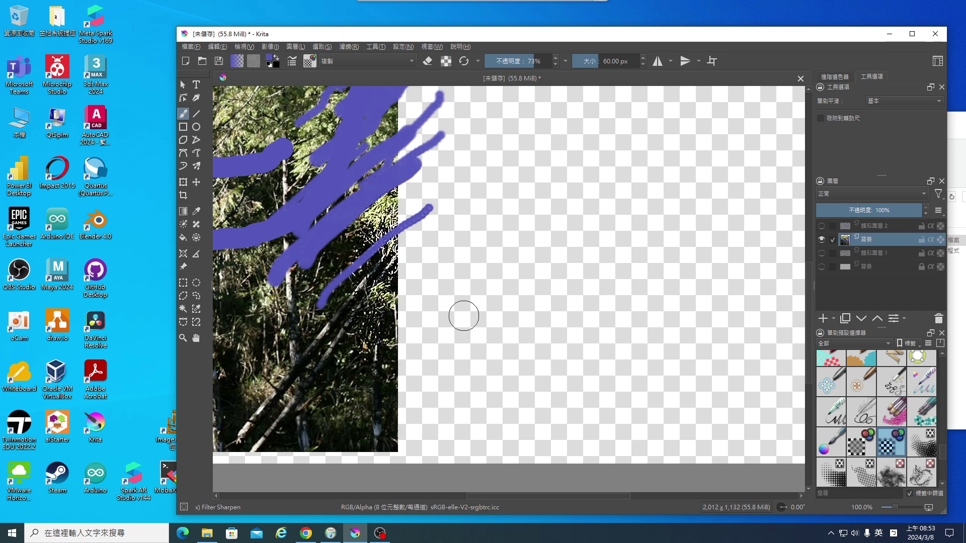
pyautogui.scroll(-2, 476, 360)
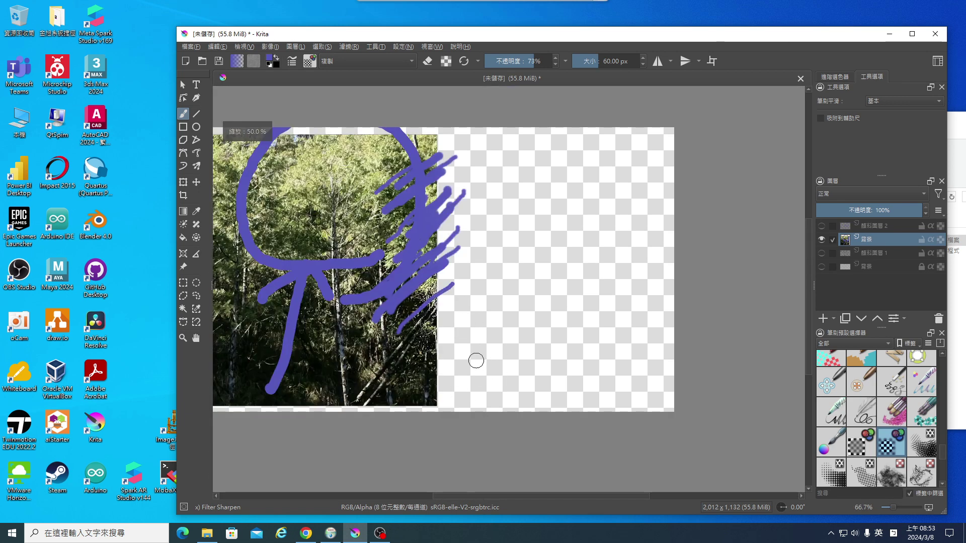
pyautogui.scroll(-2, 476, 360)
pyautogui.scroll(1, 478, 362)
pyautogui.scroll(1, 479, 362)
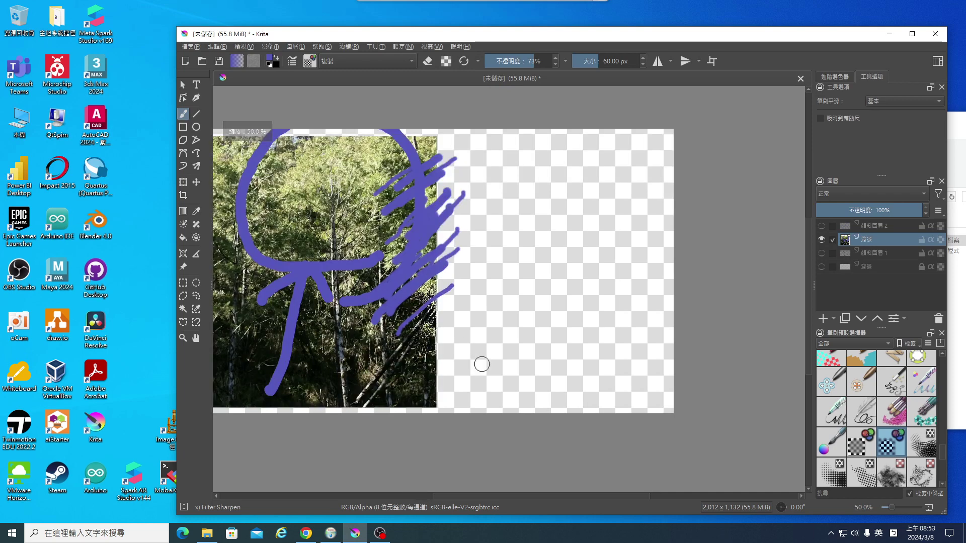